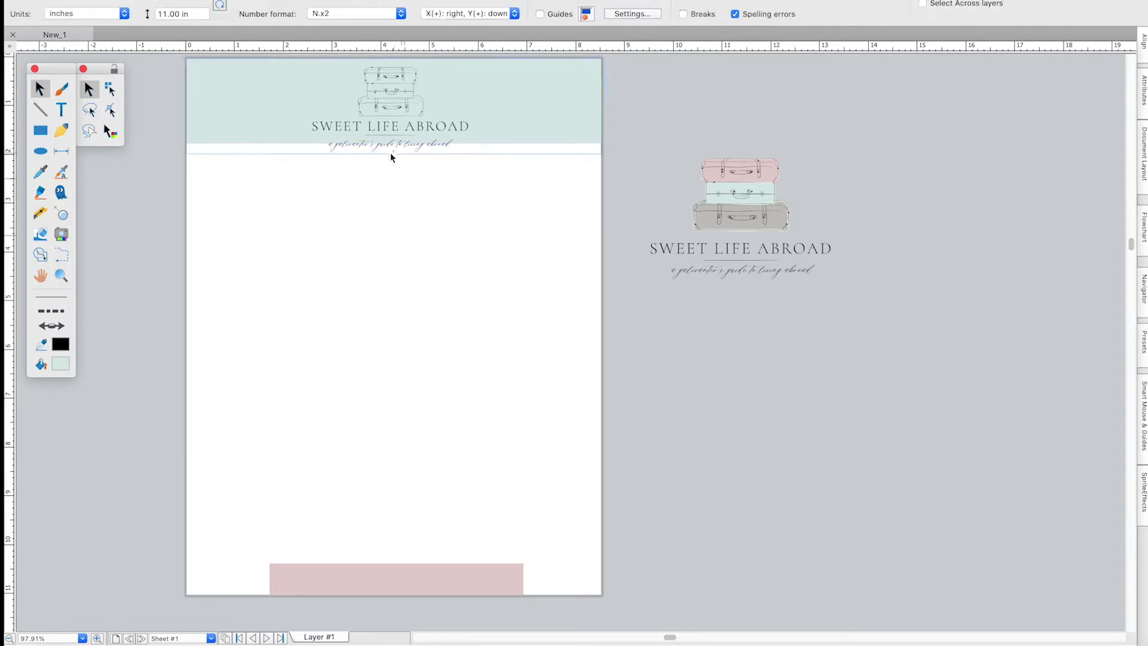
Stretch the mint header banner taller.
{"action": "left_click", "coordinate": [392, 136]}
{"action": "left_click_drag", "start_coordinate": [394, 144], "coordinate": [394, 154]}
{"action": "left_click", "coordinate": [480, 204]}
Shrink the logo and centre it horizontally on the mint banner.
{"action": "left_click", "coordinate": [443, 127]}
{"action": "left_click_drag", "start_coordinate": [470, 152], "coordinate": [452, 143]}
{"action": "left_click", "coordinate": [508, 120], "text": "shift"}
{"action": "left_click", "coordinate": [1144, 42]}
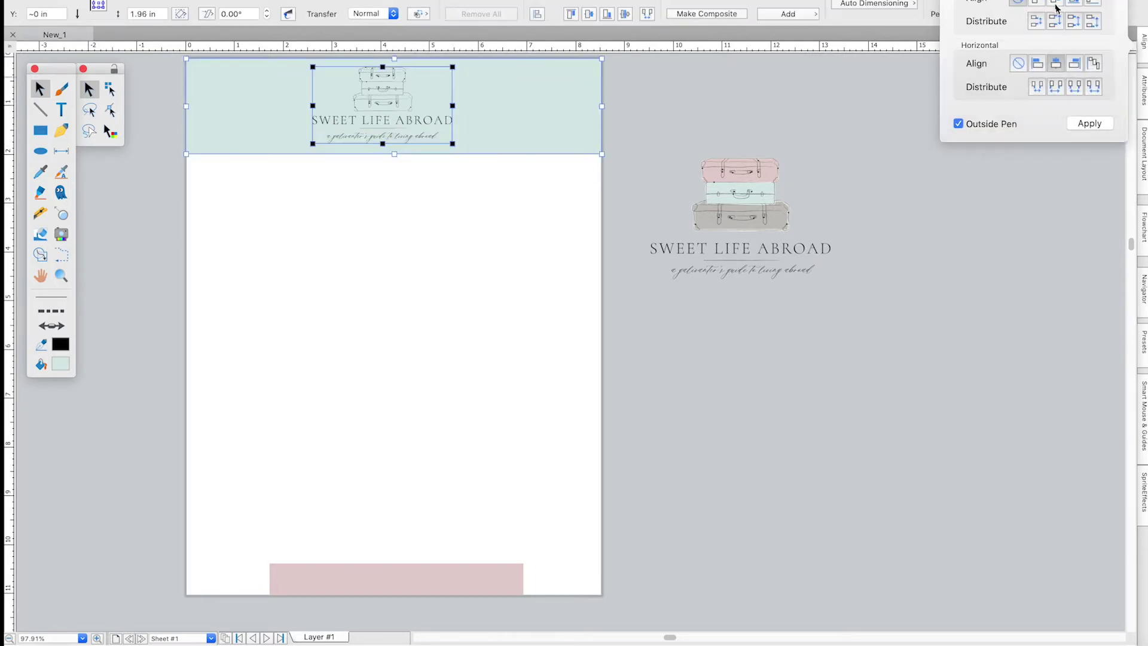
{"action": "left_click", "coordinate": [1089, 123]}
{"action": "left_click", "coordinate": [524, 117]}
{"action": "left_click", "coordinate": [509, 181]}
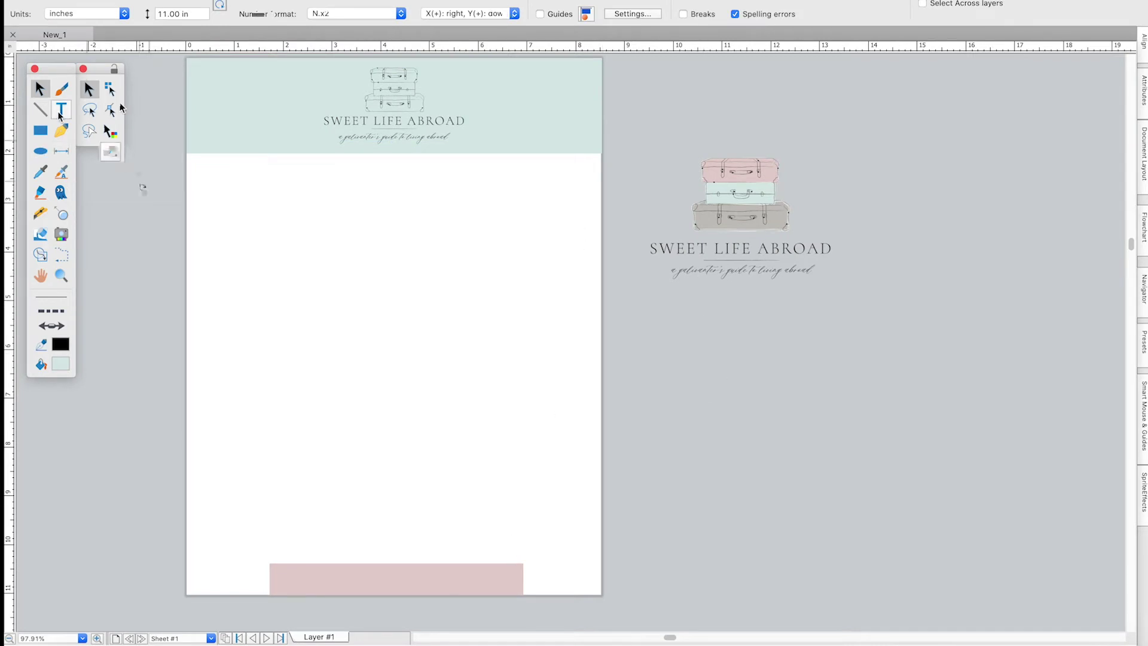
{"action": "left_click", "coordinate": [60, 111]}
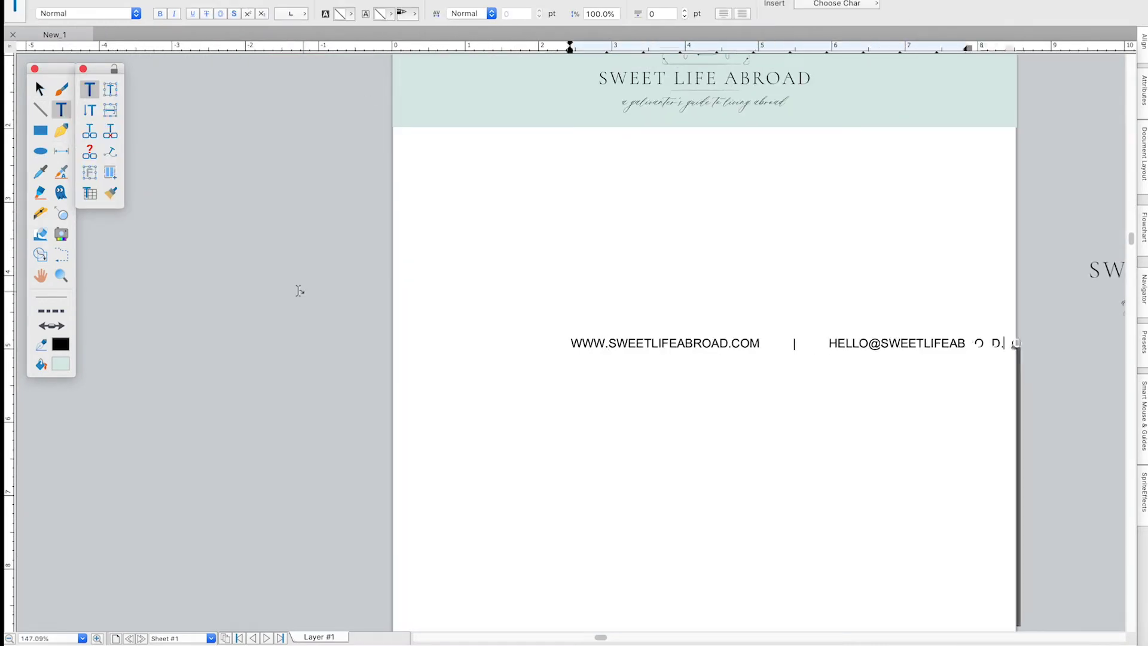
Finish typing the contact line ending in SWEETLIFEABROAD and move it down-left.
{"action": "type", "text": "COM"}
{"action": "left_click", "coordinate": [39, 89]}
{"action": "left_click_drag", "start_coordinate": [594, 350], "coordinate": [473, 415]}
{"action": "double_click", "coordinate": [915, 414]}
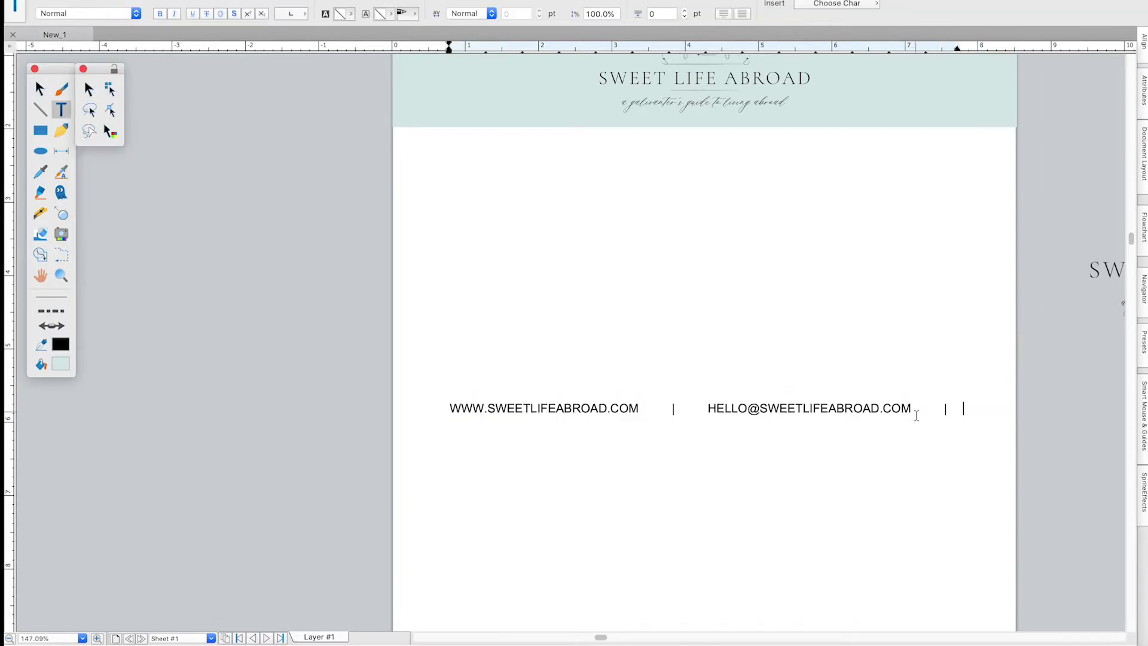
{"action": "type", "text": "EABROAD"}
{"action": "left_click", "coordinate": [39, 89]}
{"action": "scroll", "coordinate": [182, 266], "scroll_direction": "down", "scroll_amount": 5}
Set the contact line in a 12 pt serif font and move it onto the pink bar.
{"action": "triple_click", "coordinate": [387, 378]}
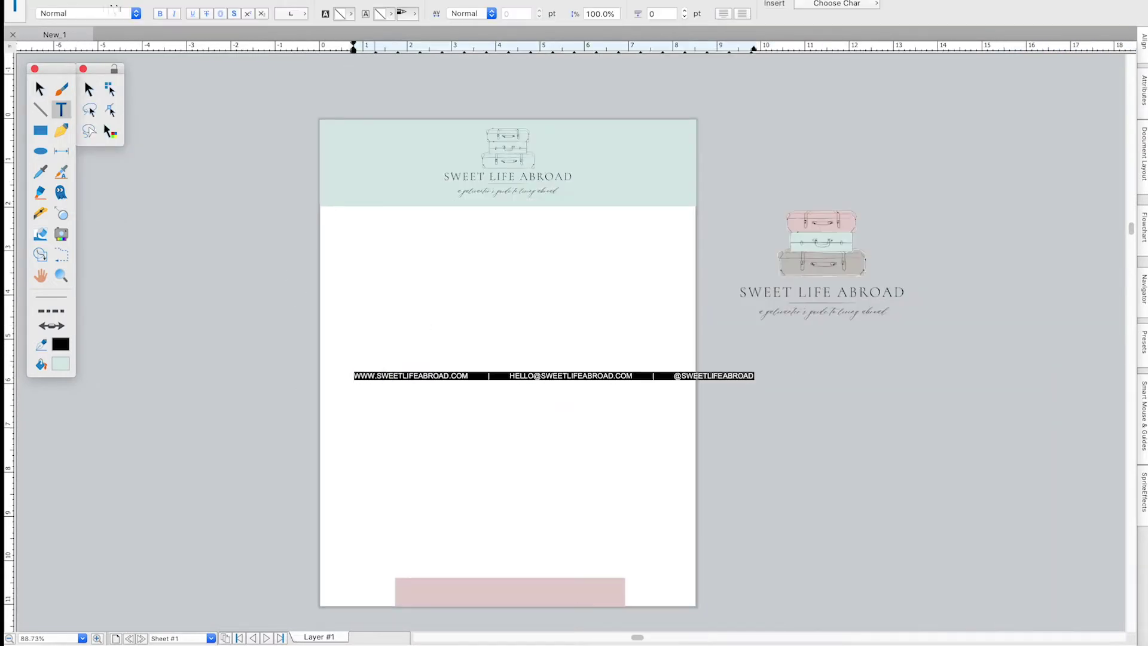
{"action": "left_click", "coordinate": [136, 1]}
{"action": "scroll", "coordinate": [131, 285], "scroll_direction": "down", "scroll_amount": 10}
{"action": "left_click", "coordinate": [398, 485]}
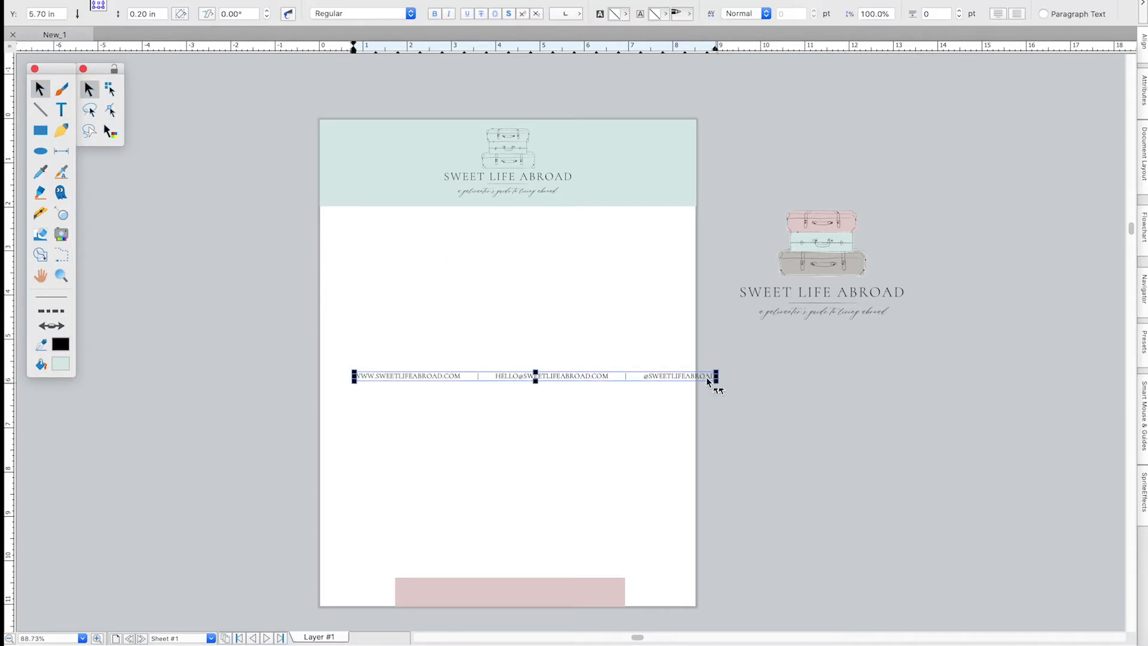
{"action": "left_click", "coordinate": [446, 61]}
{"action": "left_click_drag", "start_coordinate": [508, 375], "coordinate": [532, 579]}
{"action": "scroll", "coordinate": [532, 579], "scroll_direction": "up", "scroll_amount": 3}
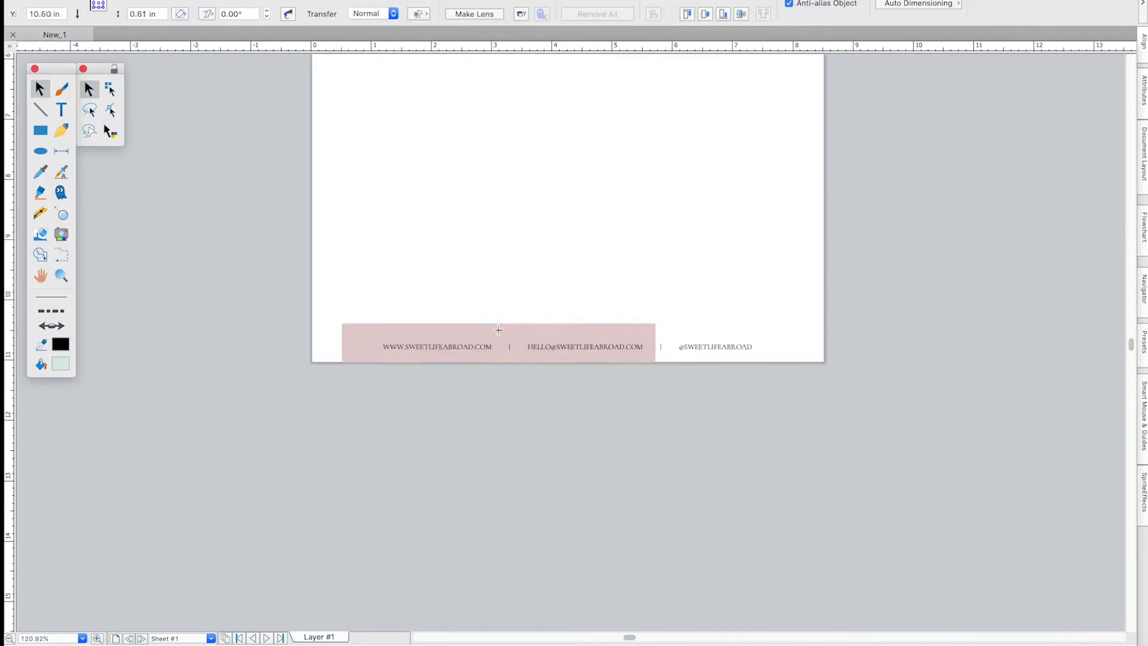
{"action": "double_click", "coordinate": [545, 354]}
{"action": "double_click", "coordinate": [504, 344]}
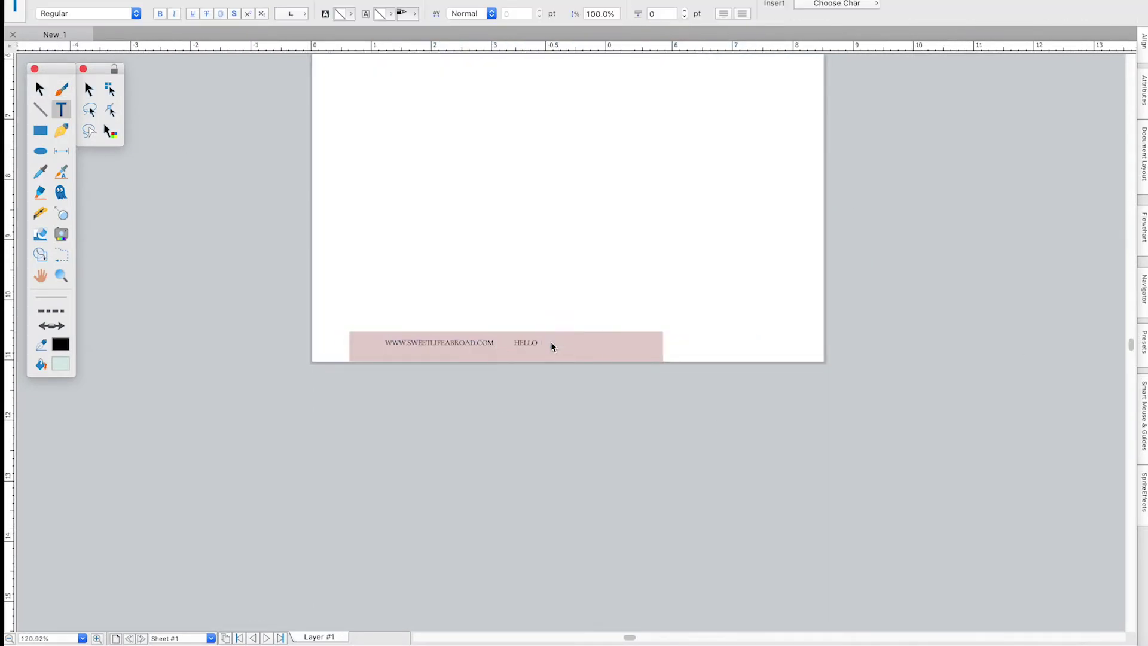
{"action": "left_click", "coordinate": [40, 89]}
{"action": "left_click_drag", "start_coordinate": [540, 343], "coordinate": [538, 414]}
{"action": "triple_click", "coordinate": [538, 413]}
{"action": "type", "text": "@SWEETLIFEABROAD"}
{"action": "left_click", "coordinate": [40, 88]}
{"action": "left_click", "coordinate": [527, 343], "text": "shift"}
{"action": "left_click", "coordinate": [478, 343], "text": "shift"}
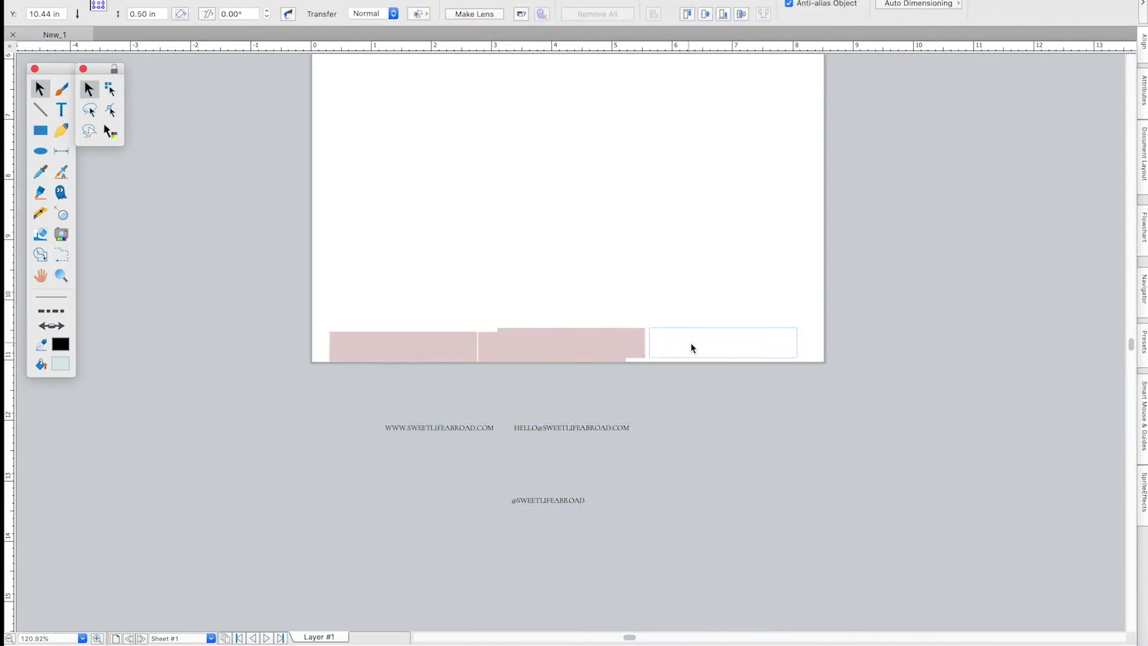
Add a third bar beside the pink footer bars and line all three up.
{"action": "left_click_drag", "start_coordinate": [690, 344], "coordinate": [669, 348]}
{"action": "left_click", "coordinate": [552, 347], "text": "shift"}
{"action": "left_click", "coordinate": [403, 347], "text": "shift"}
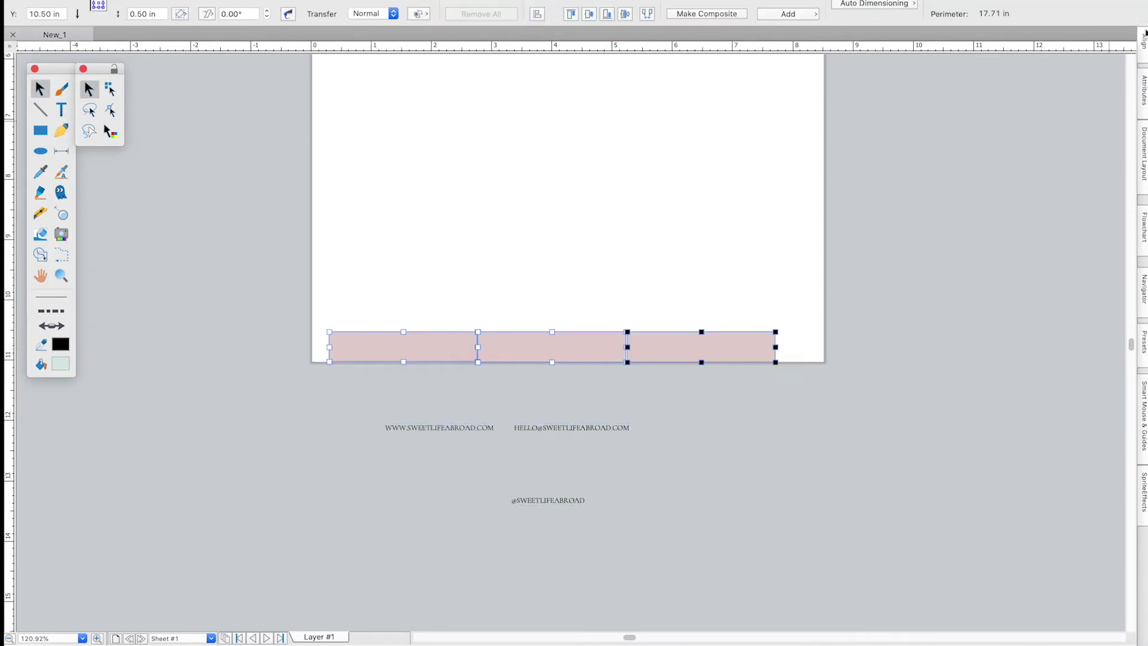
{"action": "left_click", "coordinate": [1144, 42]}
{"action": "left_click", "coordinate": [689, 425]}
{"action": "scroll", "coordinate": [616, 398], "scroll_direction": "up", "scroll_amount": 2}
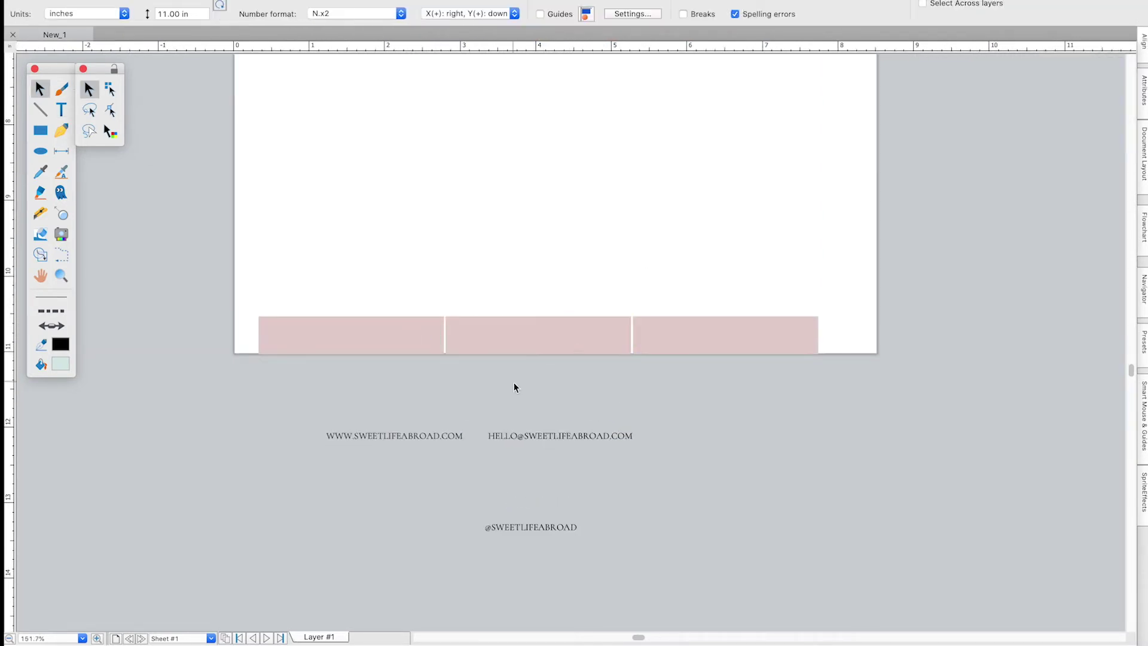
Move the website and email texts into the first two bars and colour the third grey.
{"action": "left_click_drag", "start_coordinate": [394, 435], "coordinate": [346, 335]}
{"action": "left_click_drag", "start_coordinate": [541, 440], "coordinate": [523, 340]}
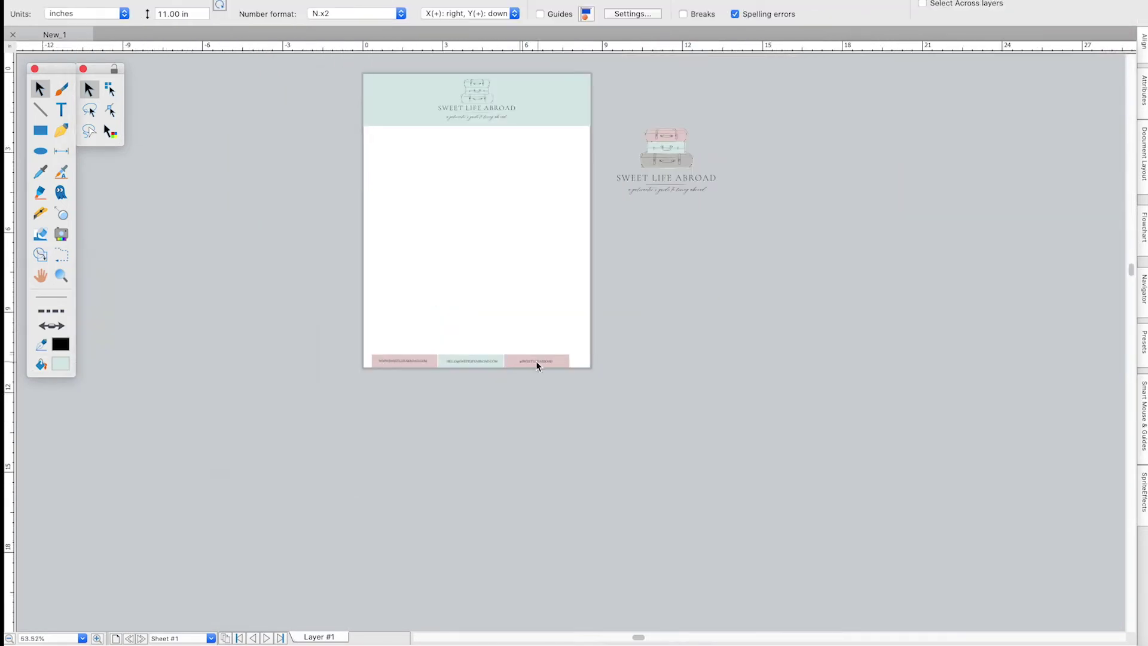
{"action": "left_click", "coordinate": [536, 361]}
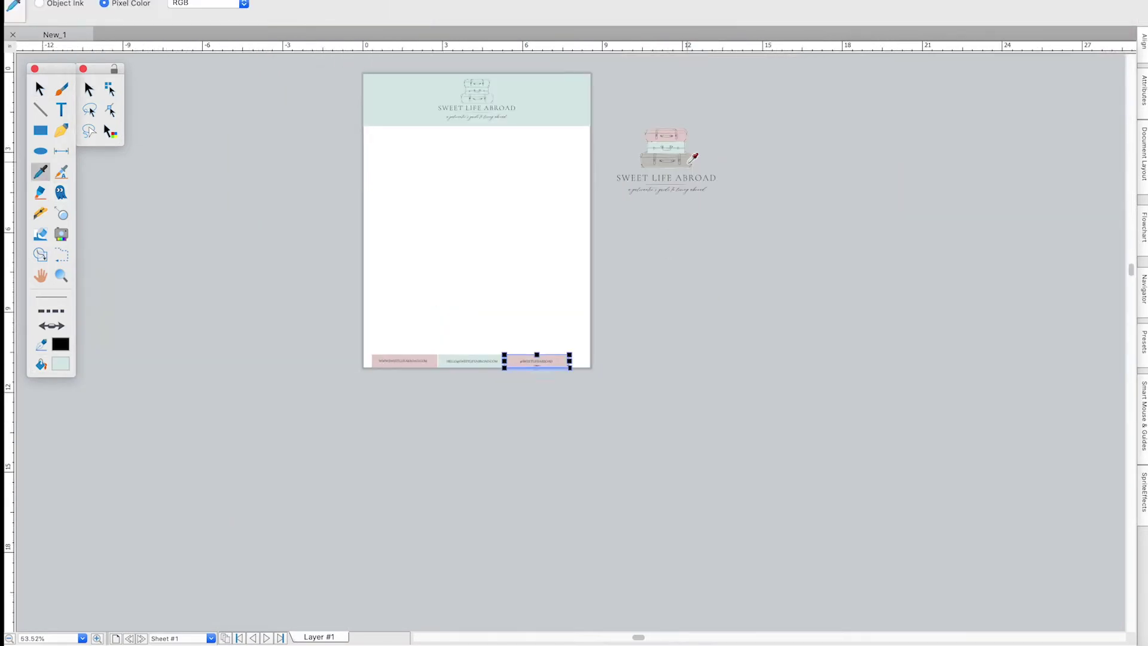
{"action": "left_click", "coordinate": [159, 382]}
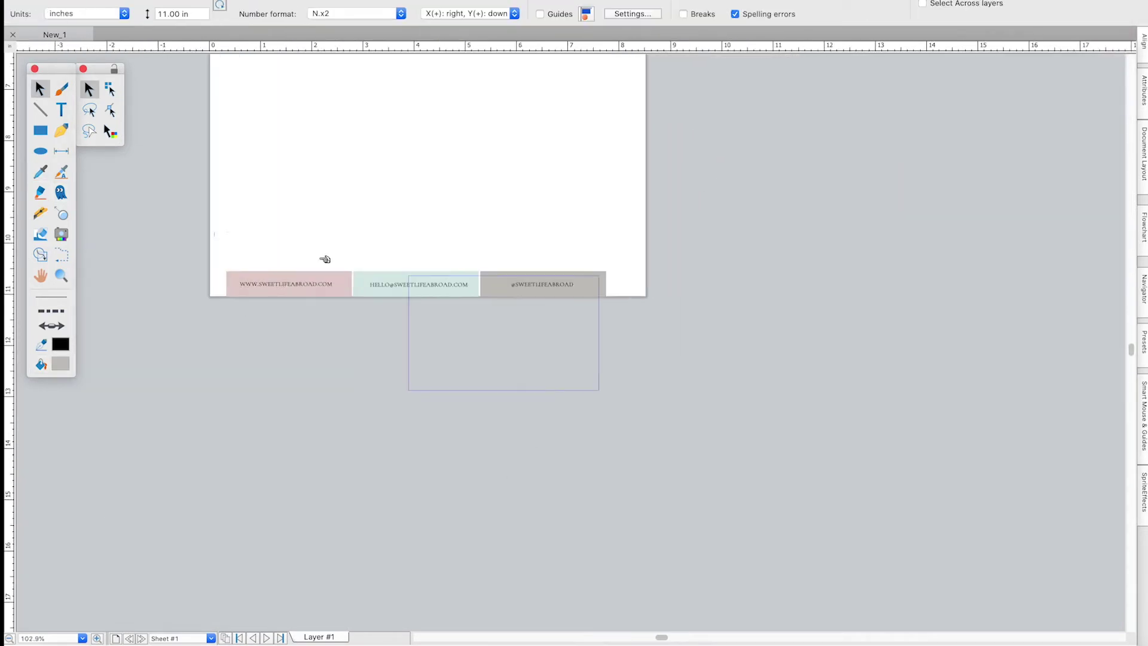
Evenly space the thin coloured strips beneath the header banner.
{"action": "left_click", "coordinate": [400, 296]}
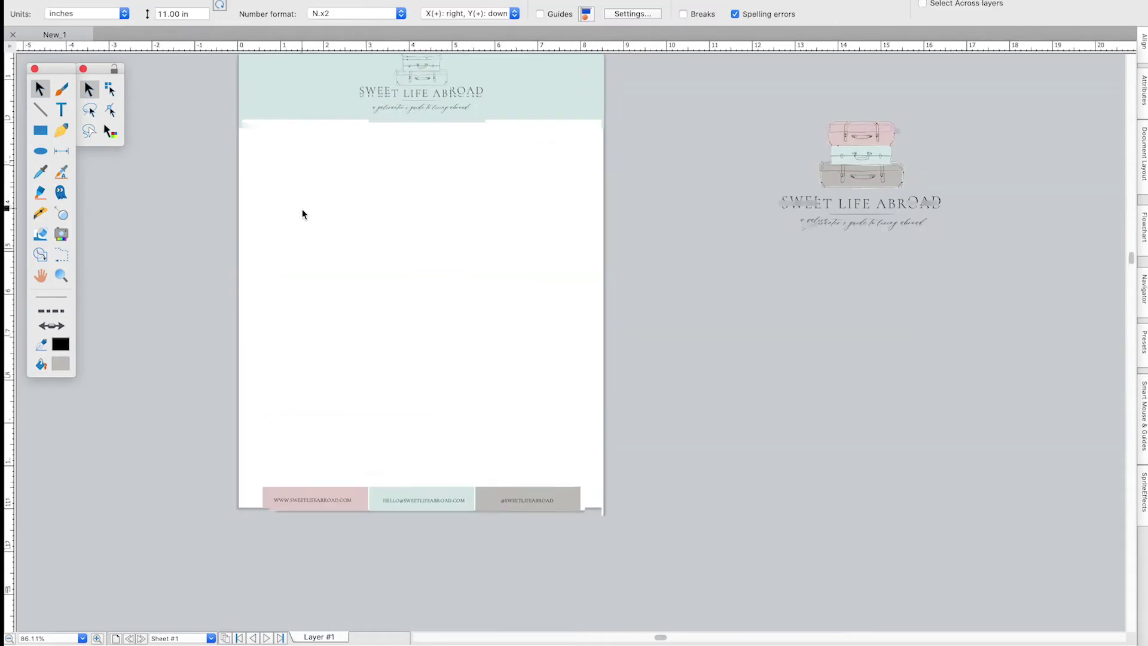
{"action": "left_click", "coordinate": [382, 134]}
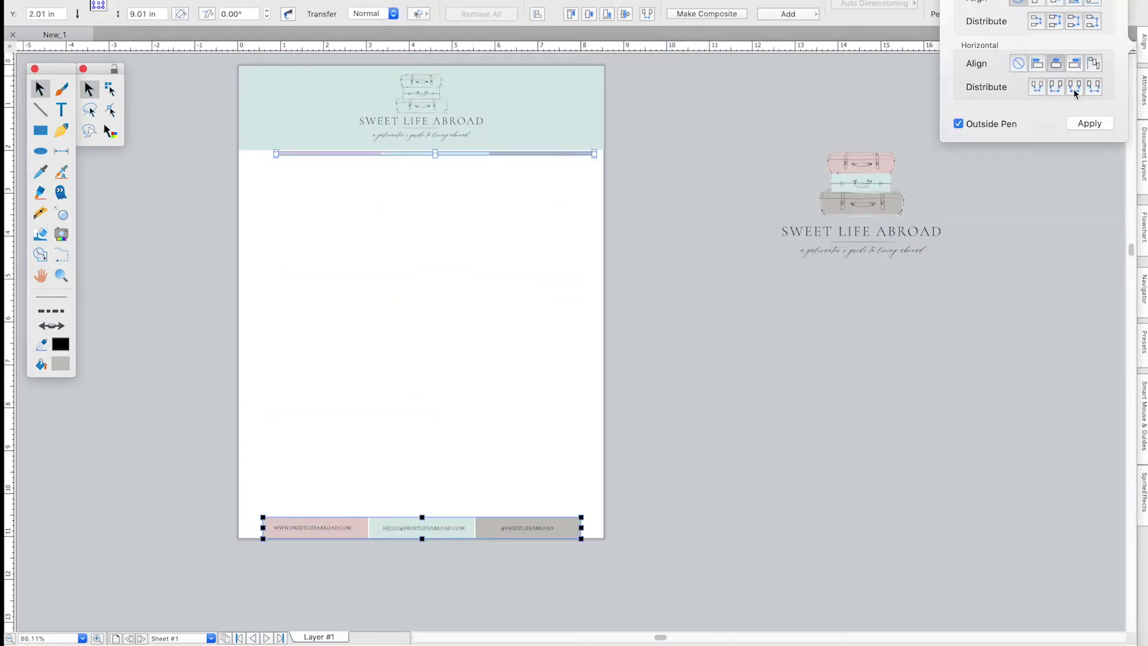
{"action": "left_click", "coordinate": [666, 308]}
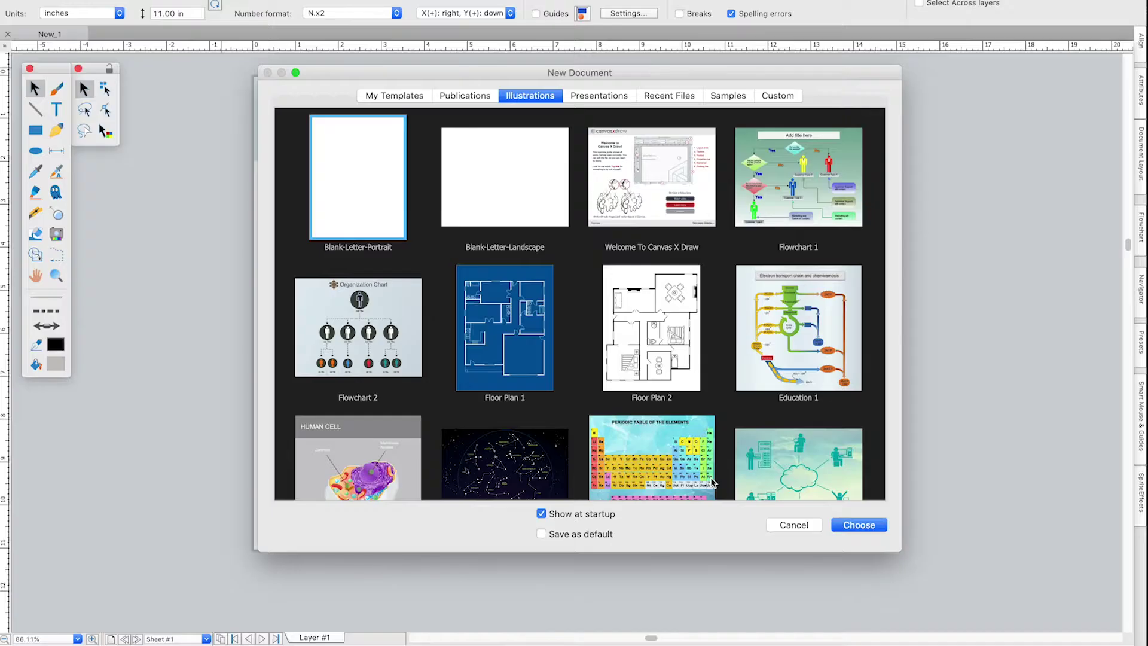
{"action": "left_click", "coordinate": [777, 96]}
Create a 3.75 × 2.25 in custom-size card document and add a second sheet.
{"action": "left_click", "coordinate": [466, 150]}
{"action": "left_click", "coordinate": [419, 134]}
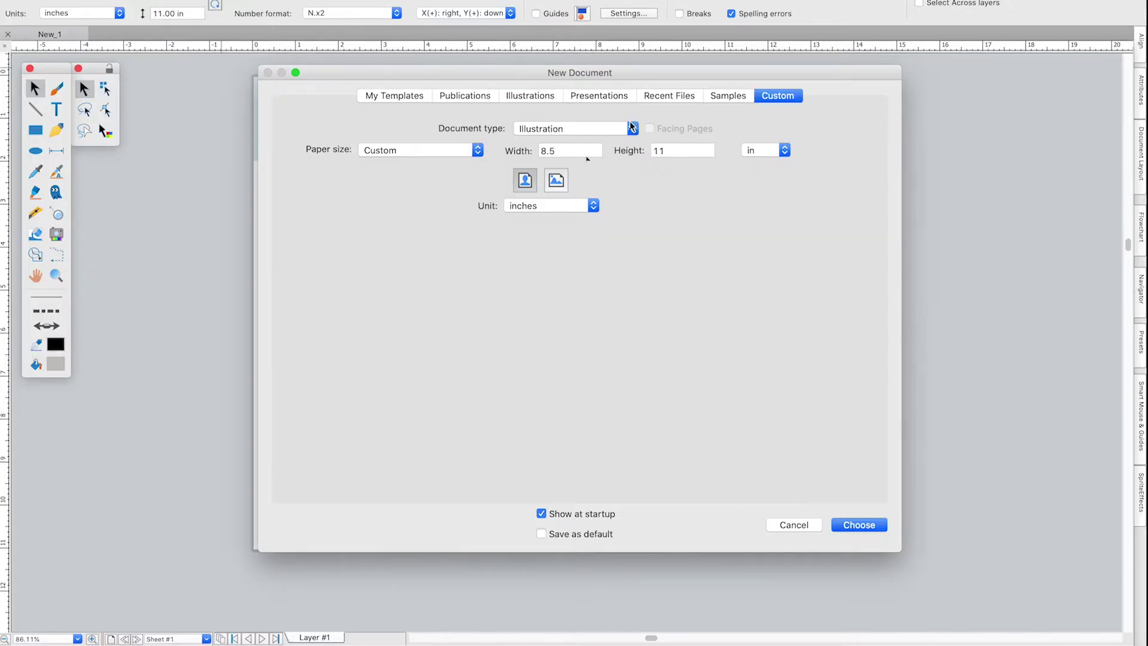
{"action": "type", "text": "2"}
{"action": "key", "text": "Tab"}
{"action": "type", "text": "3."}
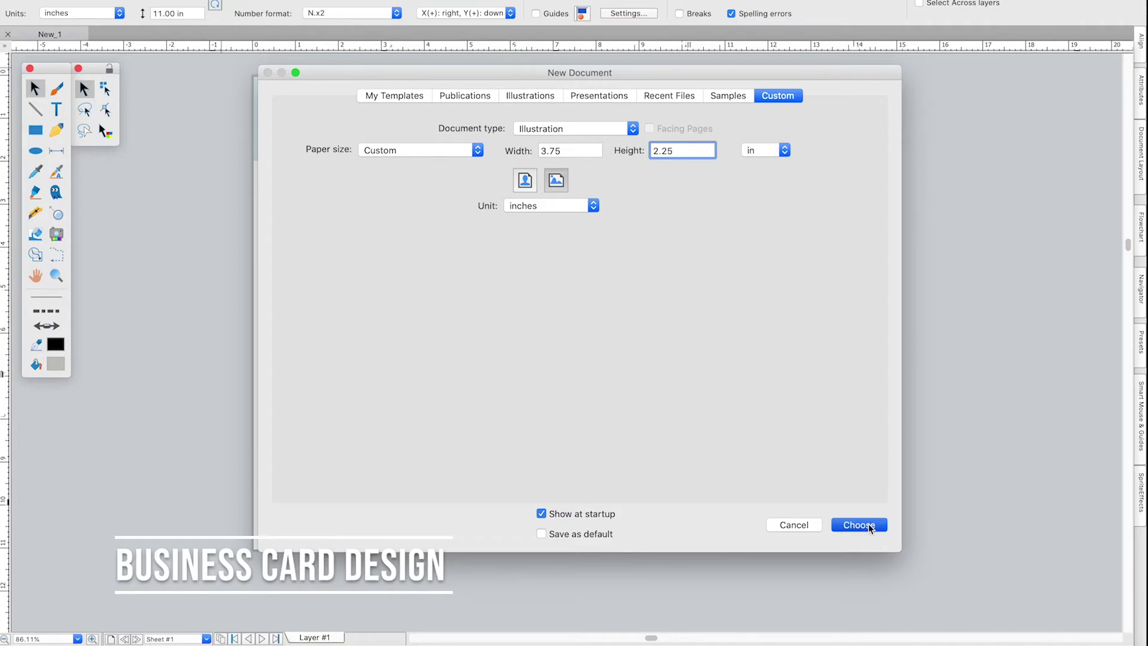
{"action": "left_click", "coordinate": [870, 525]}
{"action": "left_click", "coordinate": [111, 639]}
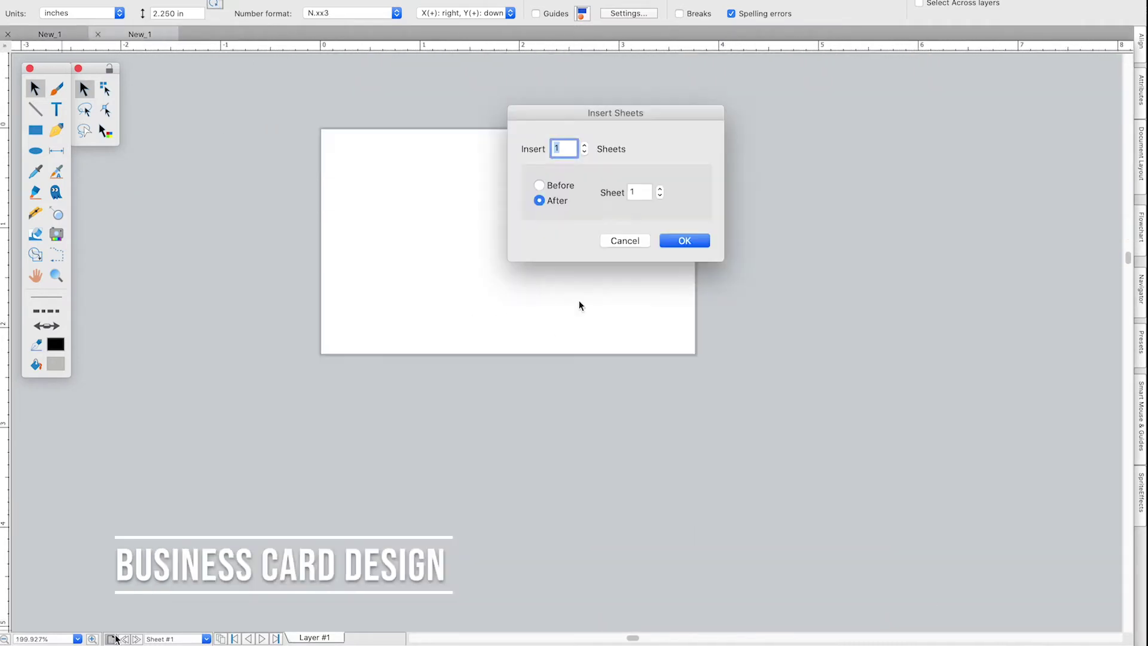
{"action": "left_click", "coordinate": [685, 240]}
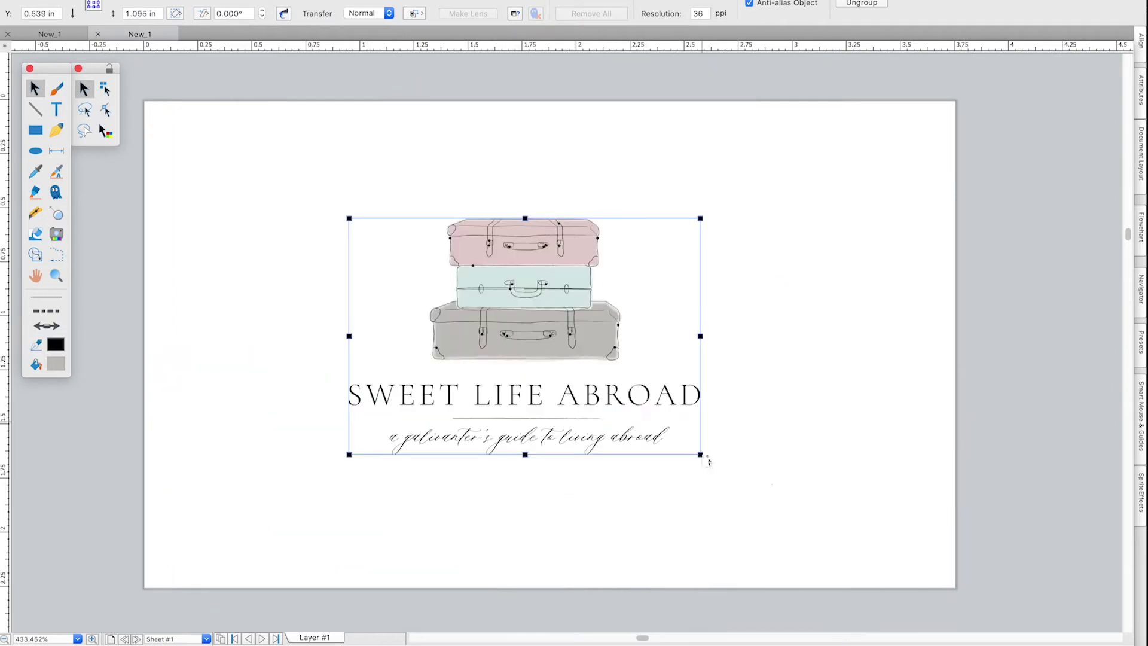
Enlarge the logo and align the pink, mint and grey bars in a row along the card bottom.
{"action": "left_click_drag", "start_coordinate": [709, 461], "coordinate": [846, 550]}
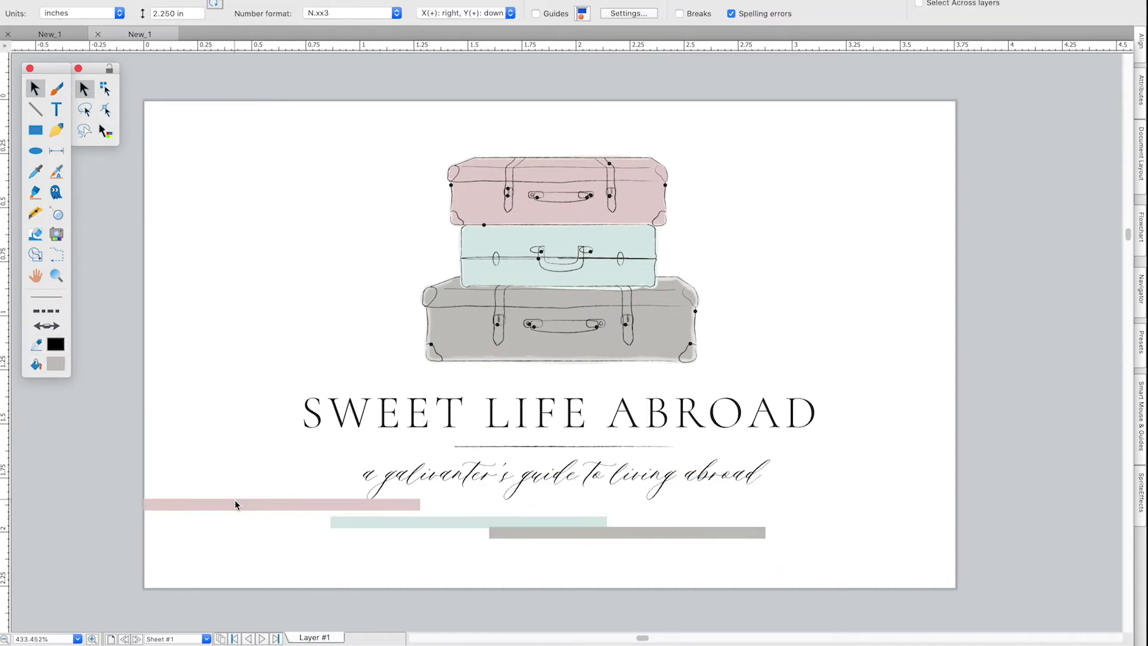
{"action": "left_click_drag", "start_coordinate": [200, 506], "coordinate": [201, 581]}
{"action": "left_click_drag", "start_coordinate": [385, 522], "coordinate": [476, 583]}
{"action": "left_click_drag", "start_coordinate": [628, 533], "coordinate": [839, 584]}
{"action": "left_click", "coordinate": [561, 583], "text": "shift"}
{"action": "left_click", "coordinate": [283, 581], "text": "shift"}
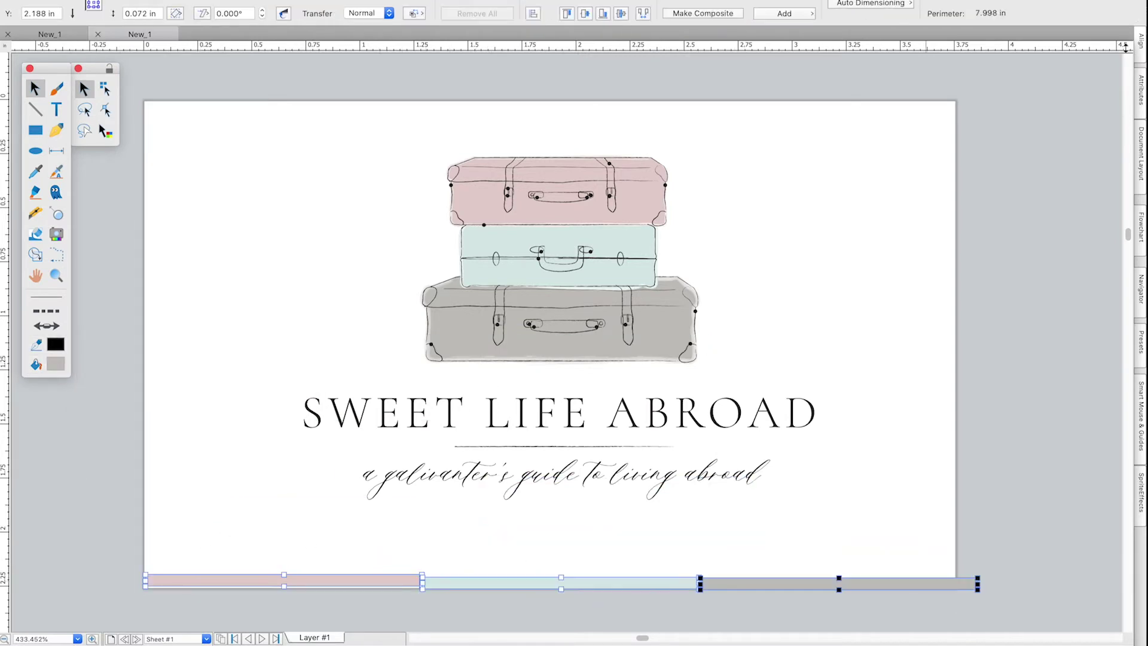
{"action": "left_click", "coordinate": [1141, 41]}
{"action": "left_click", "coordinate": [1090, 123]}
{"action": "left_click", "coordinate": [748, 530]}
Turn the three bars into a taller full-width band along the card's bottom edge.
{"action": "left_click", "coordinate": [283, 583]}
{"action": "left_click", "coordinate": [561, 584], "text": "shift"}
{"action": "left_click", "coordinate": [838, 584], "text": "shift"}
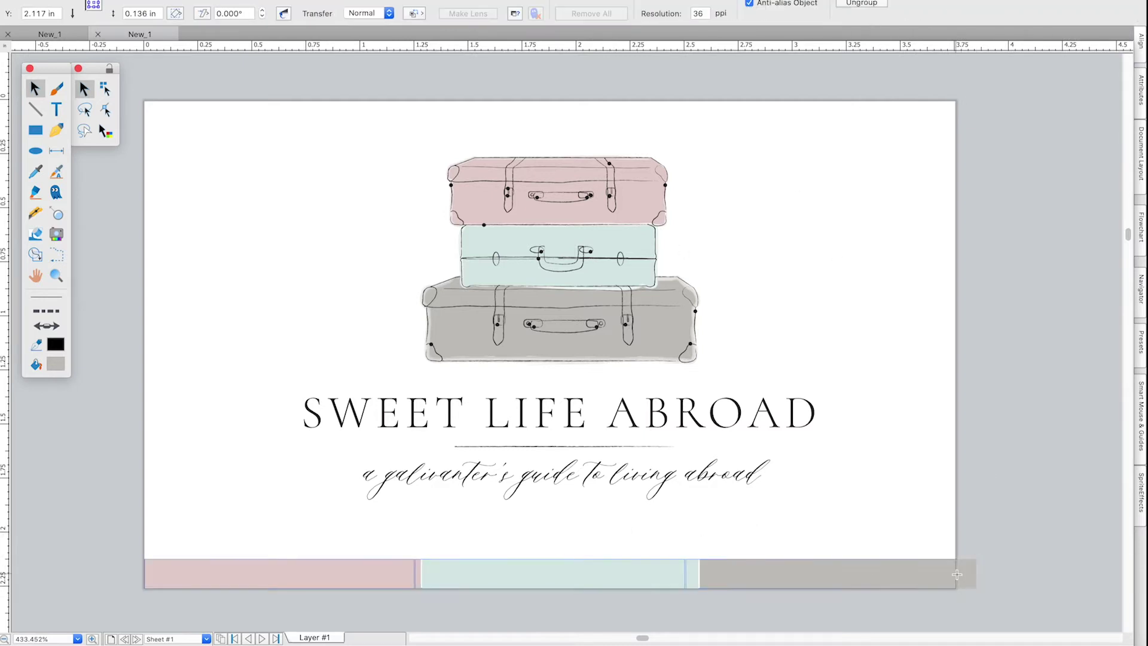
{"action": "left_click", "coordinate": [981, 526]}
{"action": "left_click", "coordinate": [574, 573]}
{"action": "left_click_drag", "start_coordinate": [550, 559], "coordinate": [550, 545]}
{"action": "left_click", "coordinate": [523, 517]}
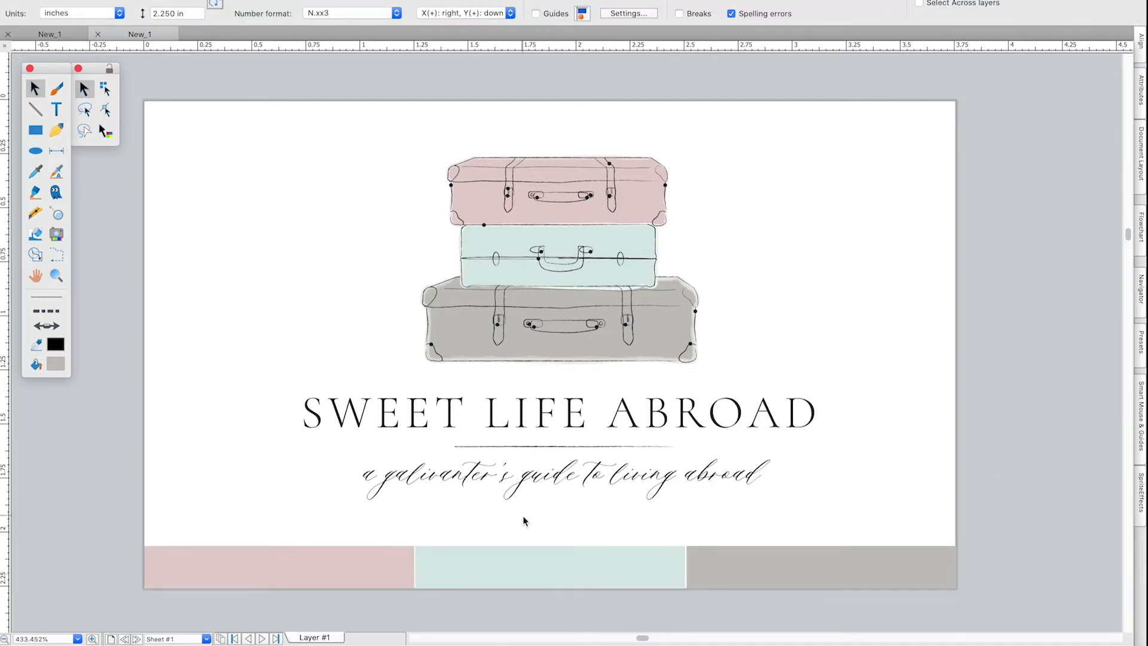
Select the pastel strips and logo, then display the blank Sheet #2.
{"action": "left_click", "coordinate": [269, 568]}
{"action": "left_click", "coordinate": [415, 420]}
{"action": "left_click", "coordinate": [207, 639]}
{"action": "left_click", "coordinate": [165, 625]}
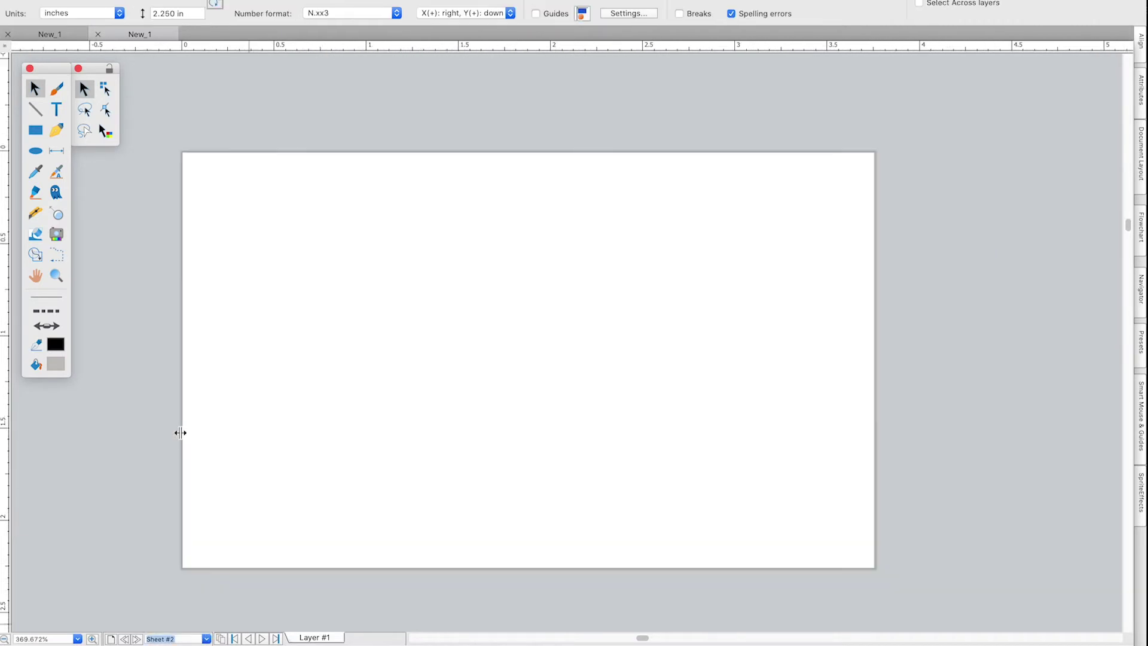
Paste the copied logo and pastel strips onto Sheet #2, left of the card.
{"action": "scroll", "coordinate": [177, 443], "scroll_direction": "down", "scroll_amount": 5}
{"action": "scroll", "coordinate": [176, 443], "scroll_direction": "left", "scroll_amount": 5}
{"action": "left_click", "coordinate": [463, 411]}
{"action": "key", "text": "super+v"}
{"action": "left_click_drag", "start_coordinate": [557, 316], "coordinate": [193, 375]}
{"action": "left_click", "coordinate": [207, 538]}
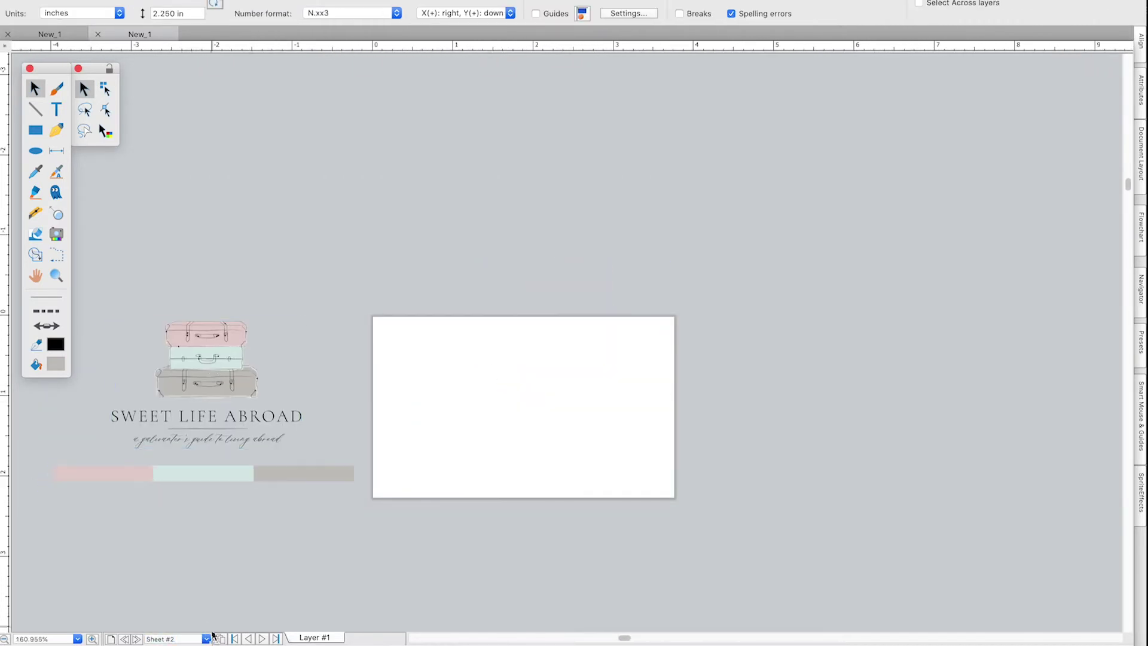
Check the letterhead on Sheet #1, then return to the card on Sheet #2.
{"action": "left_click", "coordinate": [206, 638]}
{"action": "left_click", "coordinate": [180, 615]}
{"action": "scroll", "coordinate": [205, 527], "scroll_direction": "down", "scroll_amount": 4}
{"action": "scroll", "coordinate": [205, 528], "scroll_direction": "left", "scroll_amount": 5}
{"action": "left_click", "coordinate": [207, 639]}
{"action": "left_click", "coordinate": [187, 627]}
{"action": "scroll", "coordinate": [353, 418], "scroll_direction": "down", "scroll_amount": 4}
{"action": "scroll", "coordinate": [353, 417], "scroll_direction": "left", "scroll_amount": 5}
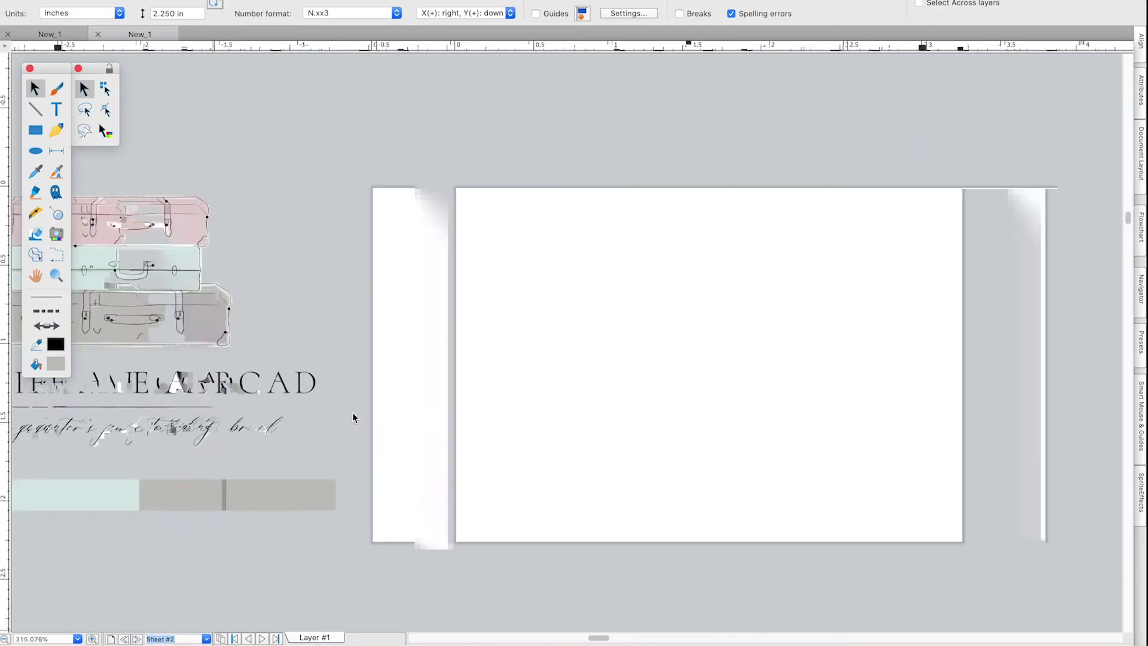
{"action": "scroll", "coordinate": [353, 417], "scroll_direction": "down", "scroll_amount": 3}
{"action": "scroll", "coordinate": [353, 417], "scroll_direction": "left", "scroll_amount": 3}
{"action": "scroll", "coordinate": [589, 444], "scroll_direction": "right", "scroll_amount": 1}
Place the suitcase drawing on the card's left and delete the title and tagline.
{"action": "left_click", "coordinate": [358, 346]}
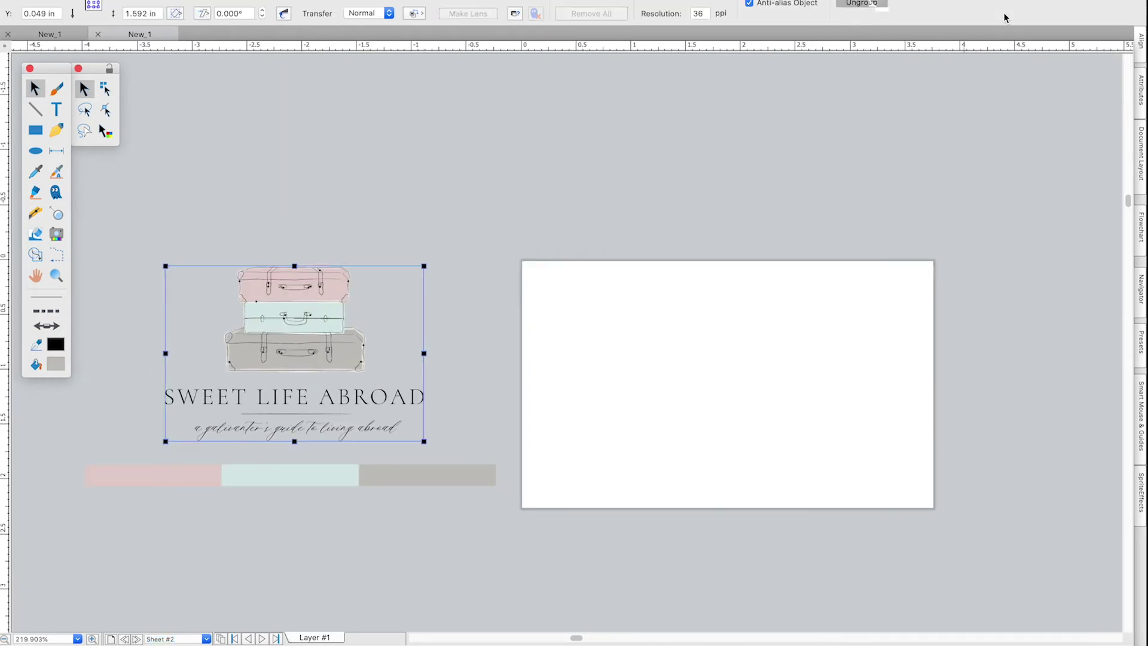
{"action": "left_click_drag", "start_coordinate": [361, 379], "coordinate": [679, 439]}
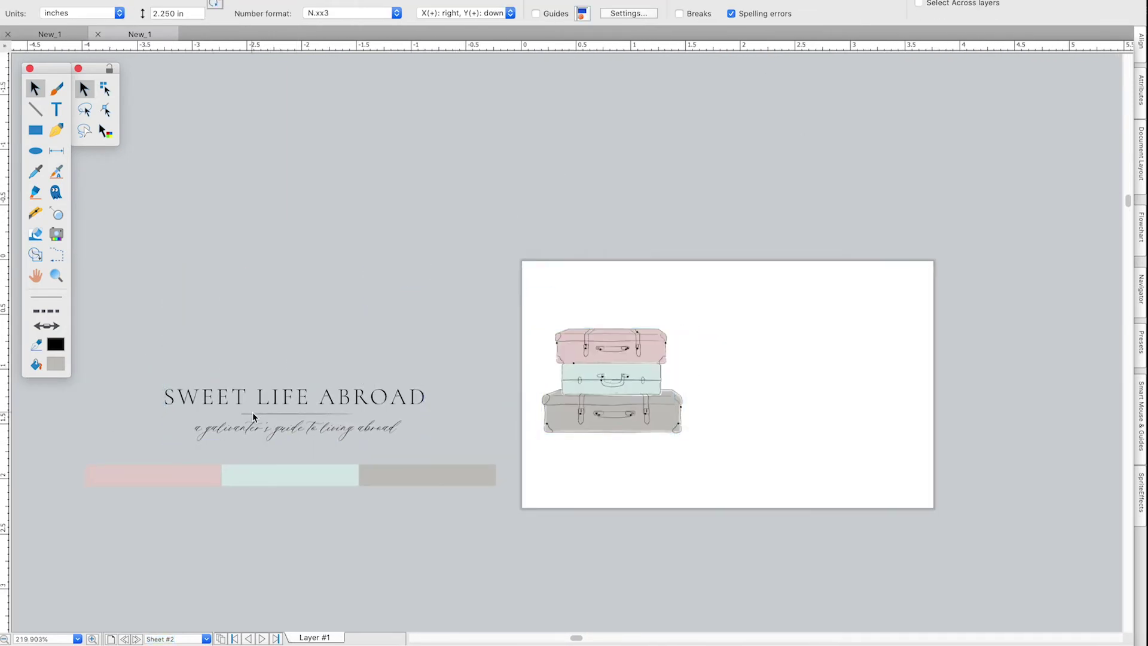
{"action": "left_click_drag", "start_coordinate": [215, 397], "coordinate": [179, 426]}
{"action": "key", "text": "Delete"}
Try resizing and moving the thin line, undoing the unwanted changes.
{"action": "left_click", "coordinate": [348, 413]}
{"action": "left_click_drag", "start_coordinate": [349, 413], "coordinate": [354, 295]}
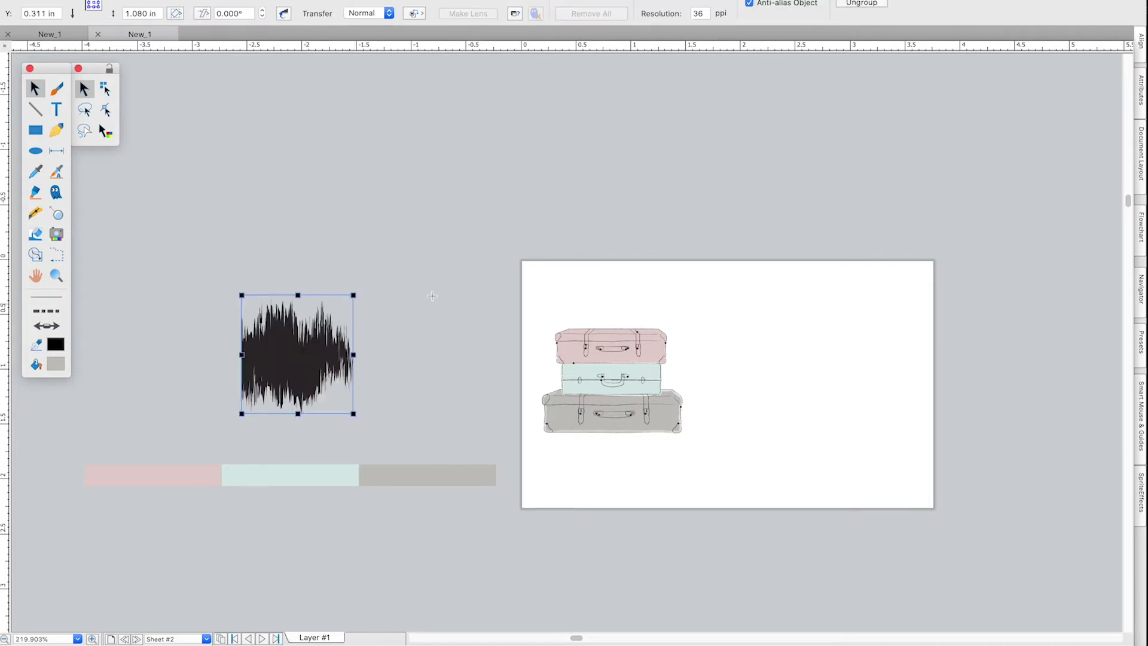
{"action": "key", "text": "super+z"}
{"action": "left_click", "coordinate": [220, 0]}
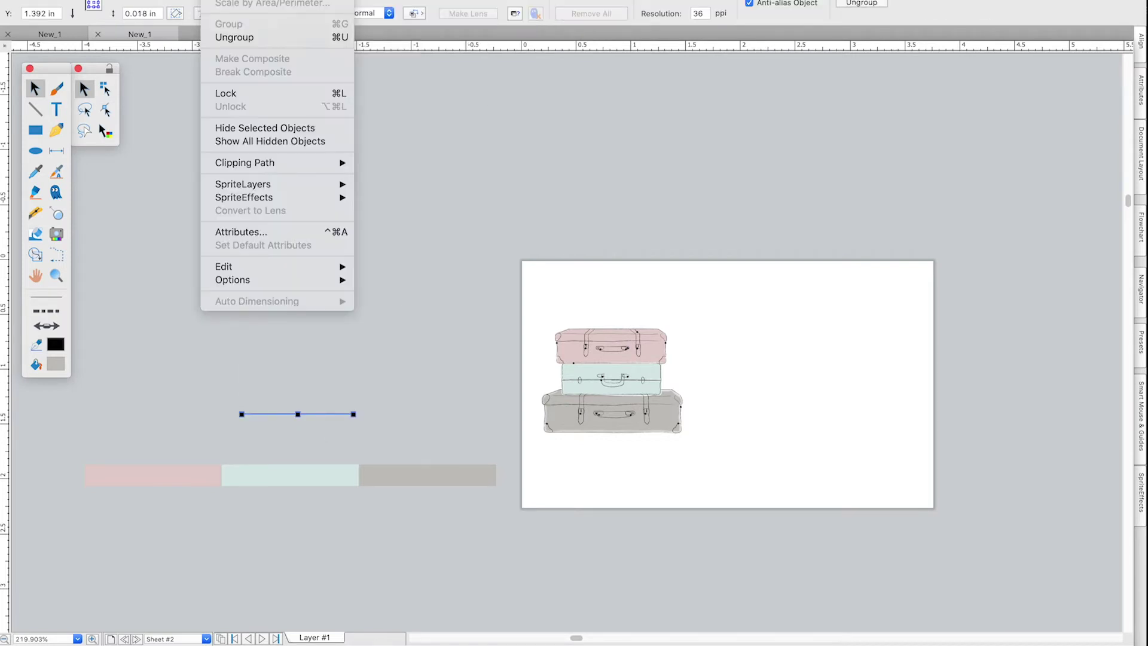
{"action": "left_click", "coordinate": [383, 54]}
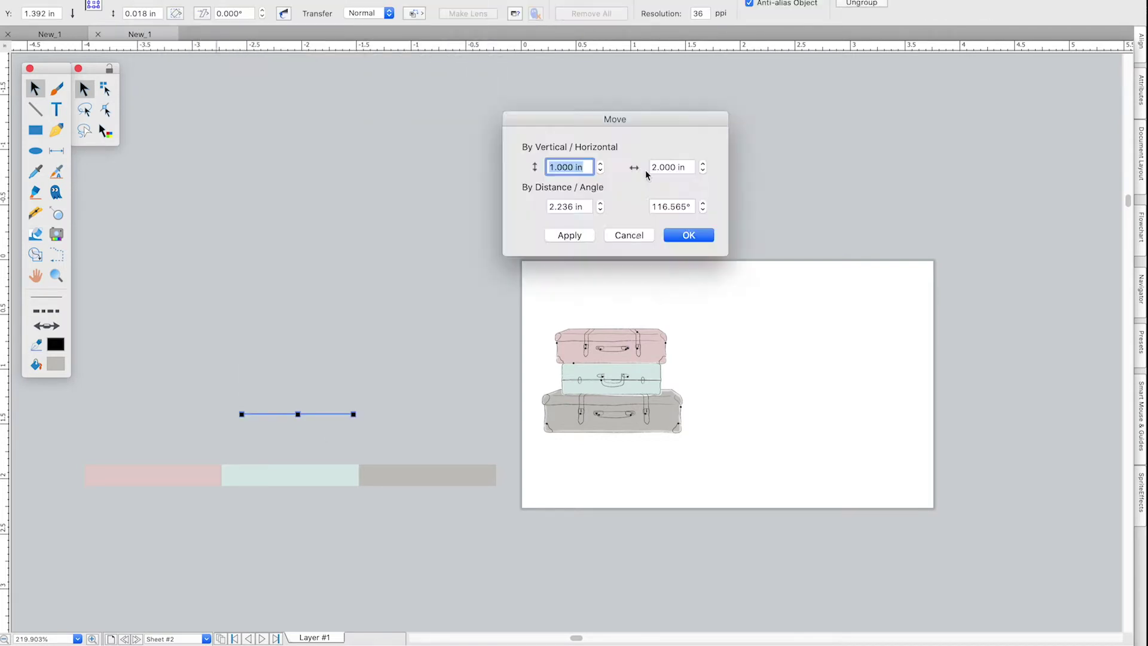
{"action": "left_click", "coordinate": [628, 234]}
{"action": "scroll", "coordinate": [305, 414], "scroll_direction": "up", "scroll_amount": 6}
{"action": "left_click", "coordinate": [302, 443]}
Convert the thin line to a path and rotate it 90° to vertical via Effects.
{"action": "left_click", "coordinate": [241, 418]}
{"action": "left_click", "coordinate": [220, 0]}
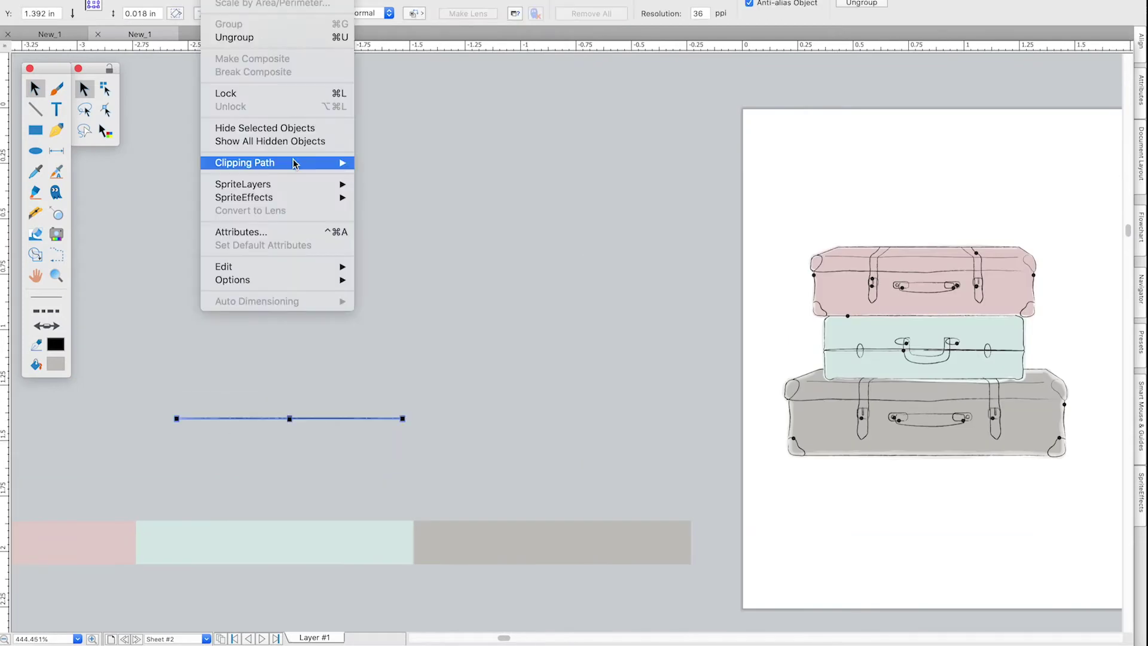
{"action": "mouse_move", "coordinate": [257, 0]}
{"action": "left_click", "coordinate": [294, 113]}
{"action": "left_click_drag", "start_coordinate": [290, 418], "coordinate": [291, 283]}
{"action": "key", "text": "super+z"}
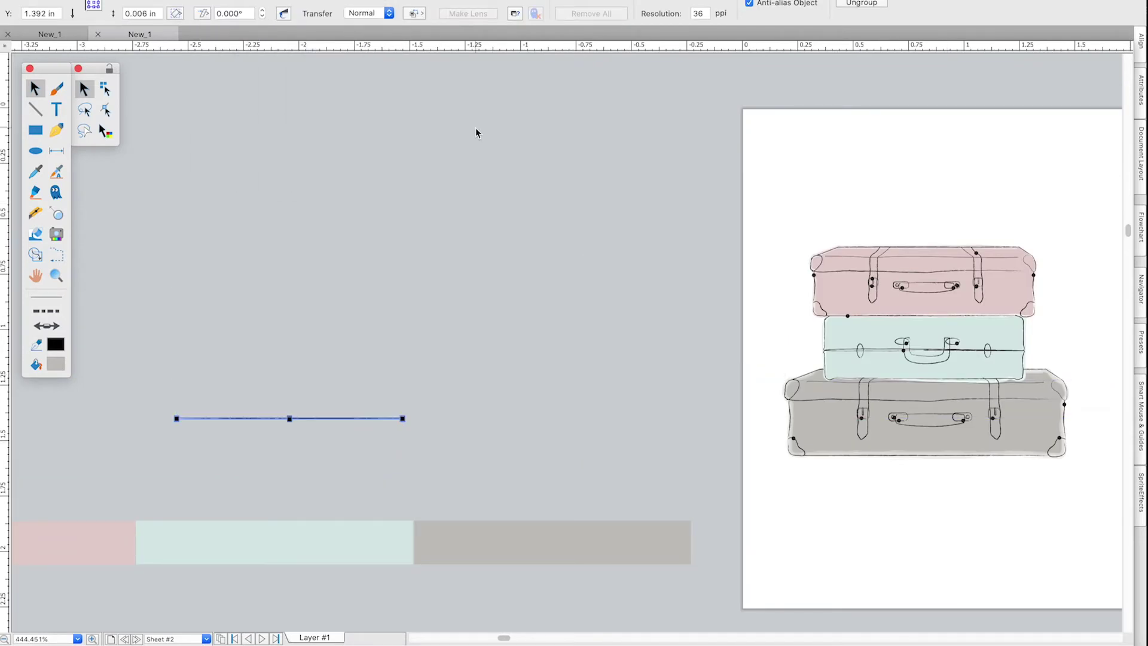
{"action": "left_click", "coordinate": [330, 0]}
{"action": "mouse_move", "coordinate": [353, 0]}
{"action": "left_click", "coordinate": [497, 2]}
{"action": "left_click", "coordinate": [384, 217]}
{"action": "left_click", "coordinate": [290, 382]}
Position the vertical line as a divider beside the suitcase logo.
{"action": "scroll", "coordinate": [290, 383], "scroll_direction": "right", "scroll_amount": 2}
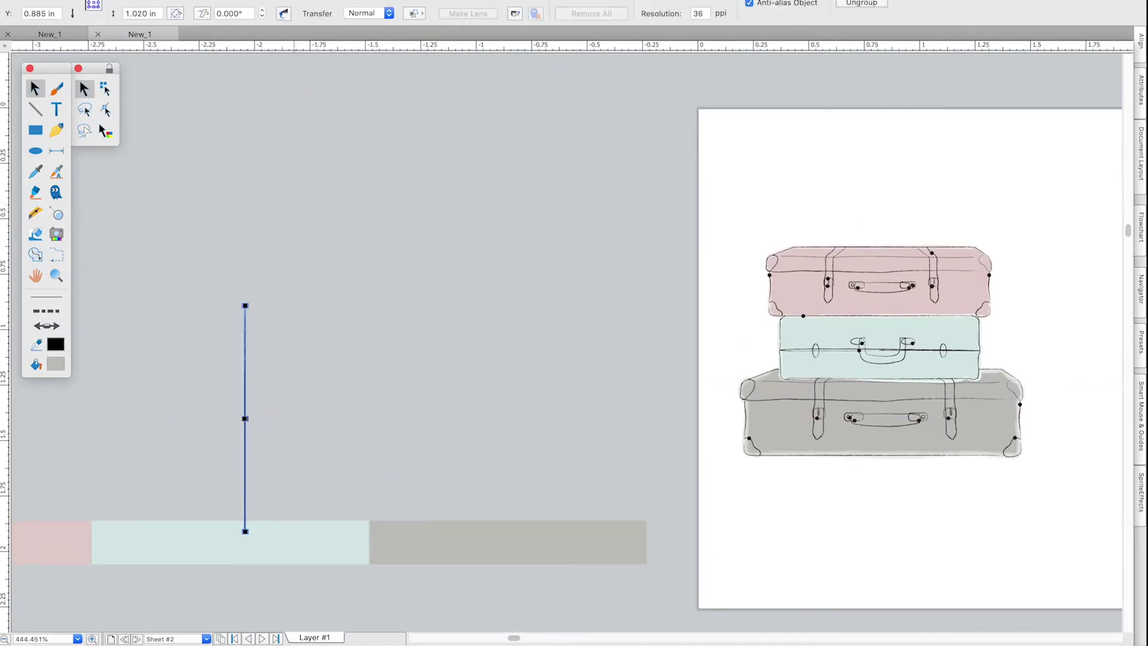
{"action": "left_click", "coordinate": [279, 326]}
{"action": "left_click", "coordinate": [245, 397]}
{"action": "left_click_drag", "start_coordinate": [245, 397], "coordinate": [331, 397]}
{"action": "left_click", "coordinate": [207, 287]}
{"action": "left_click", "coordinate": [244, 359]}
{"action": "left_click_drag", "start_coordinate": [245, 359], "coordinate": [418, 333]}
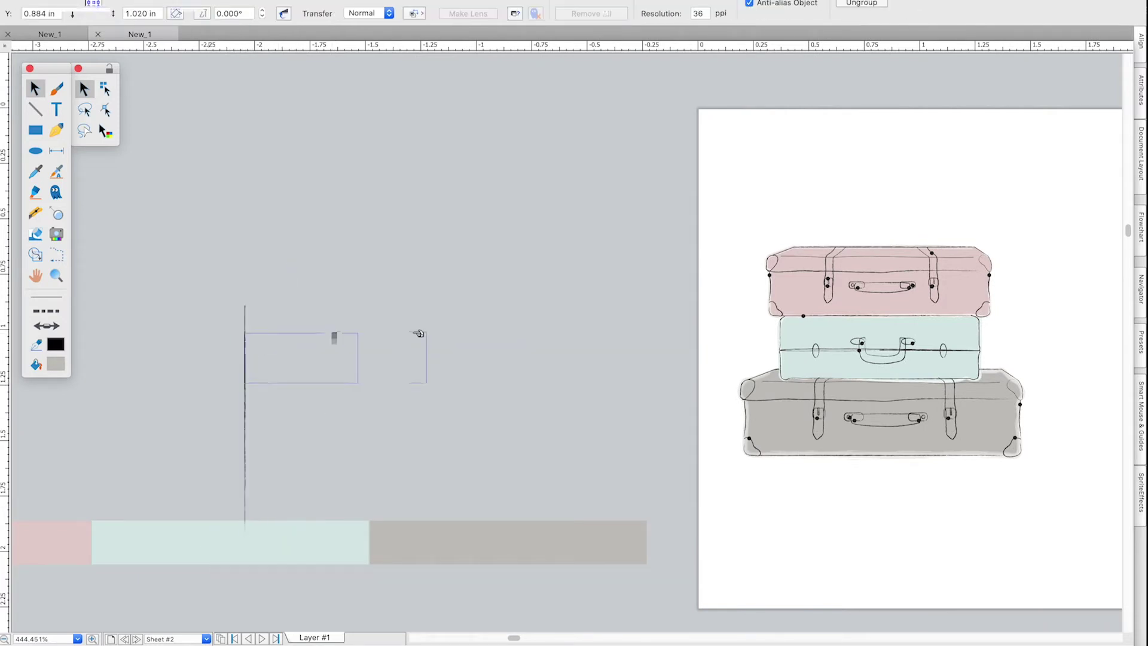
{"action": "key", "text": "super+z"}
{"action": "left_click_drag", "start_coordinate": [262, 406], "coordinate": [267, 403]}
{"action": "left_click_drag", "start_coordinate": [1056, 342], "coordinate": [1062, 346]}
{"action": "left_click", "coordinate": [651, 371]}
{"action": "scroll", "coordinate": [652, 371], "scroll_direction": "down", "scroll_amount": 5}
{"action": "scroll", "coordinate": [652, 370], "scroll_direction": "right", "scroll_amount": 4}
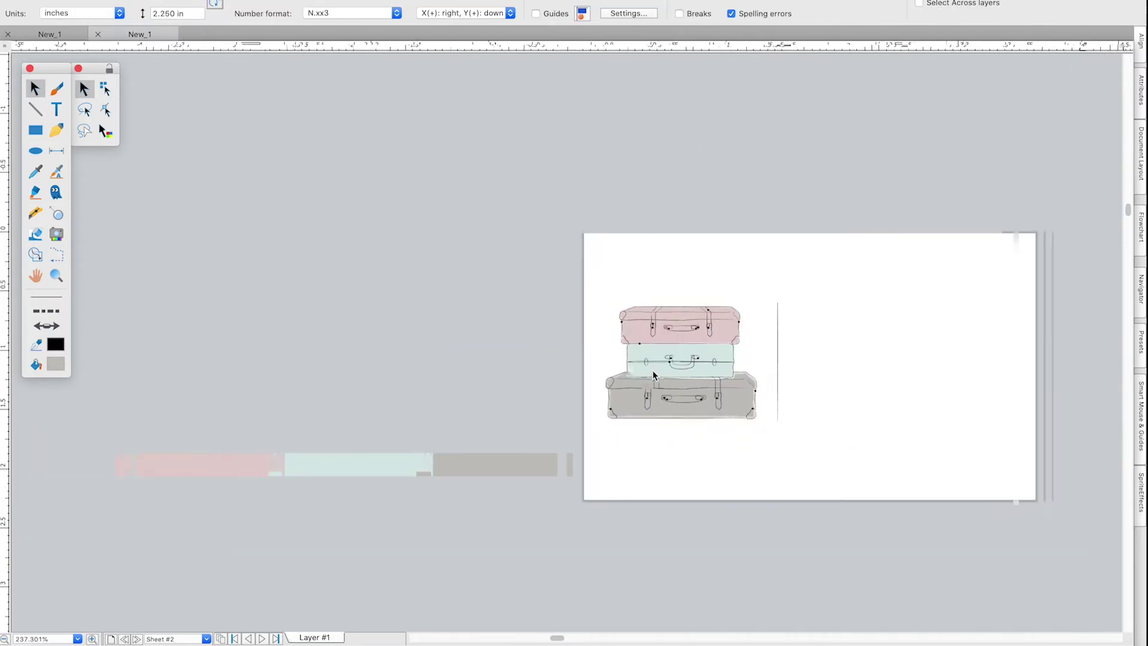
Rotate the pastel strips upright, shrink them, and place them along the card's right edge.
{"action": "left_click", "coordinate": [459, 466]}
{"action": "left_click", "coordinate": [330, 2]}
{"action": "left_click", "coordinate": [496, 2]}
{"action": "left_click_drag", "start_coordinate": [261, 412], "coordinate": [292, 273]}
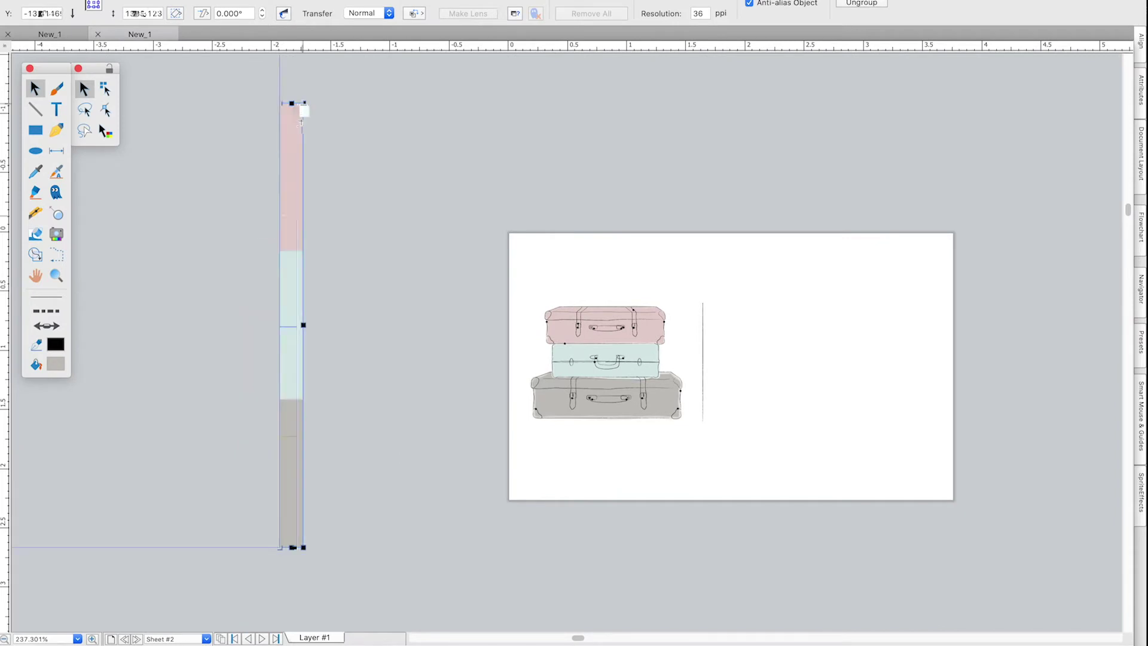
{"action": "left_click_drag", "start_coordinate": [303, 103], "coordinate": [292, 324]}
{"action": "left_click_drag", "start_coordinate": [286, 344], "coordinate": [677, 255]}
{"action": "left_click_drag", "start_coordinate": [835, 309], "coordinate": [950, 276]}
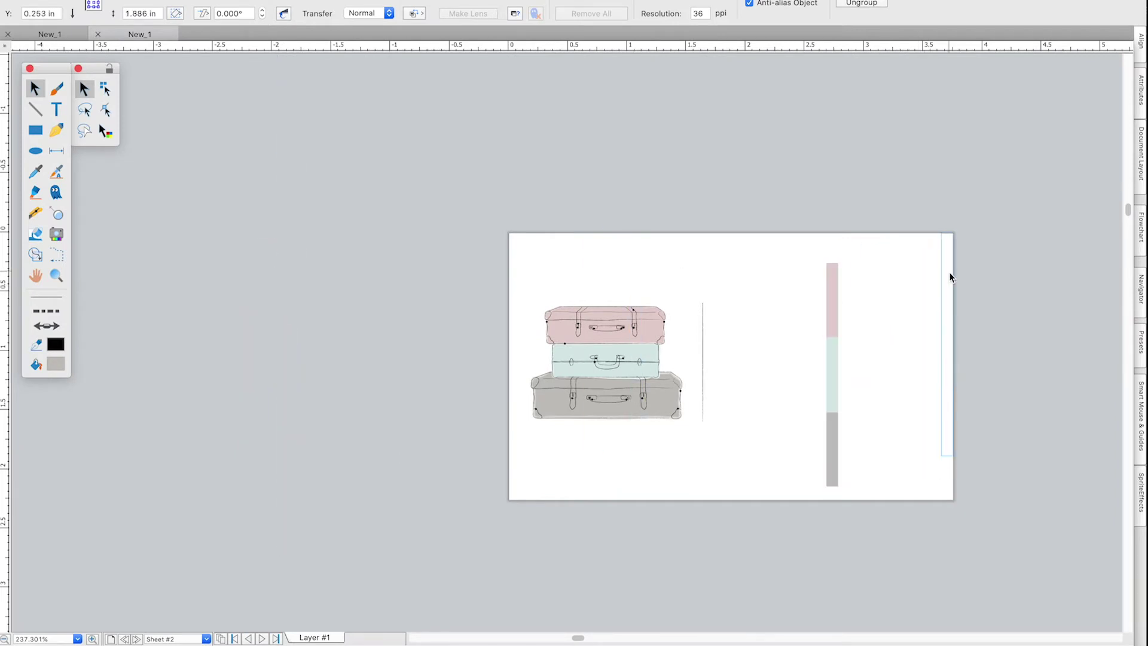
{"action": "left_click", "coordinate": [999, 510]}
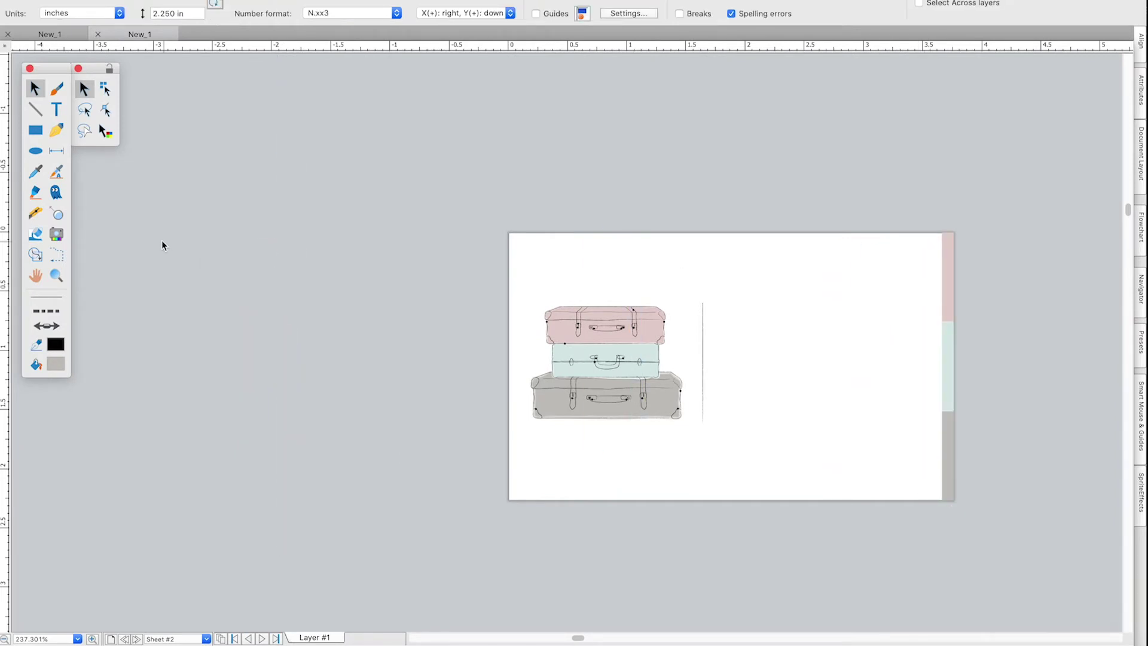
{"action": "left_click", "coordinate": [56, 109]}
{"action": "left_click", "coordinate": [247, 306]}
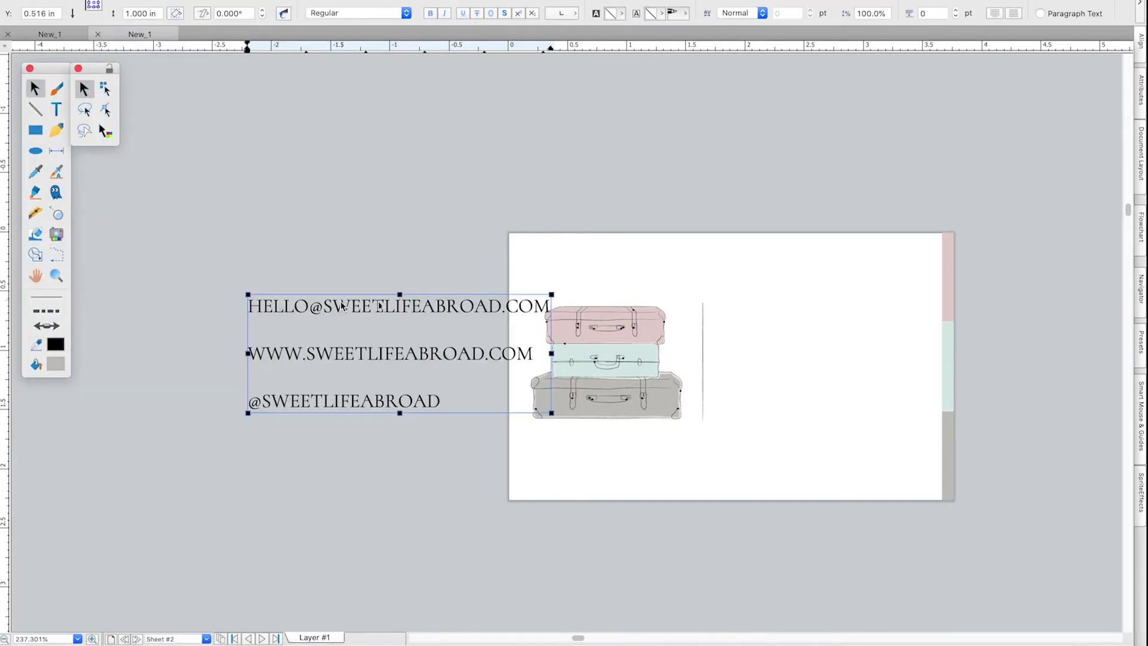
Type the e-mail contact line, move the contact text beside the divider, and apply a script font.
{"action": "left_click_drag", "start_coordinate": [344, 302], "coordinate": [804, 315]}
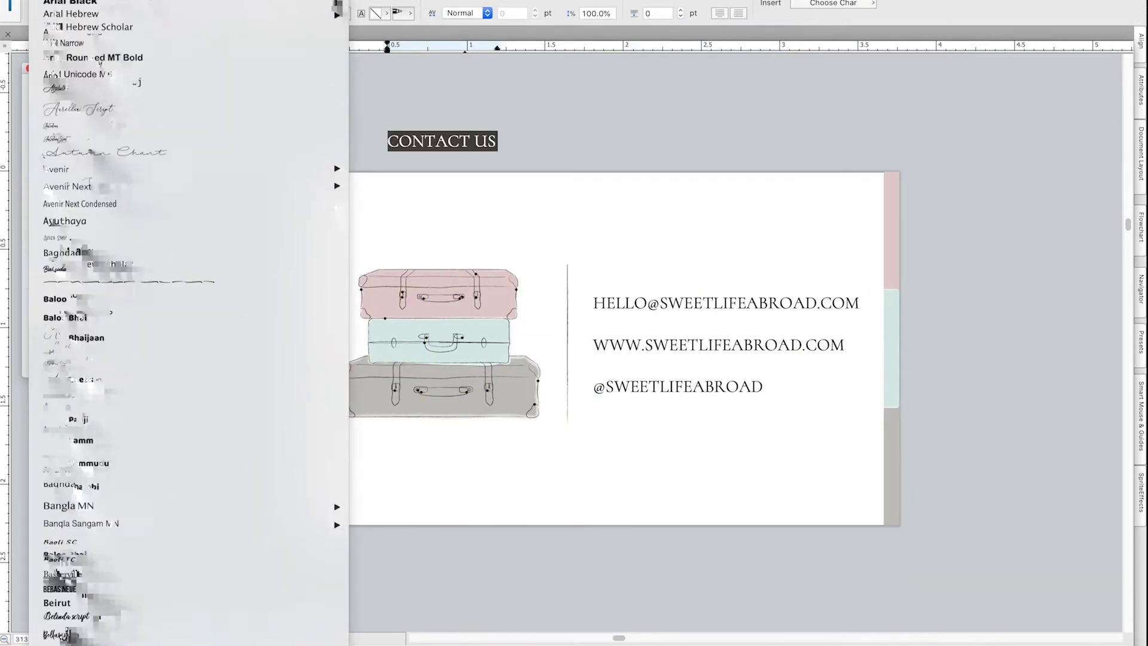
{"action": "scroll", "coordinate": [179, 359], "scroll_direction": "down", "scroll_amount": 15}
{"action": "left_click", "coordinate": [90, 397]}
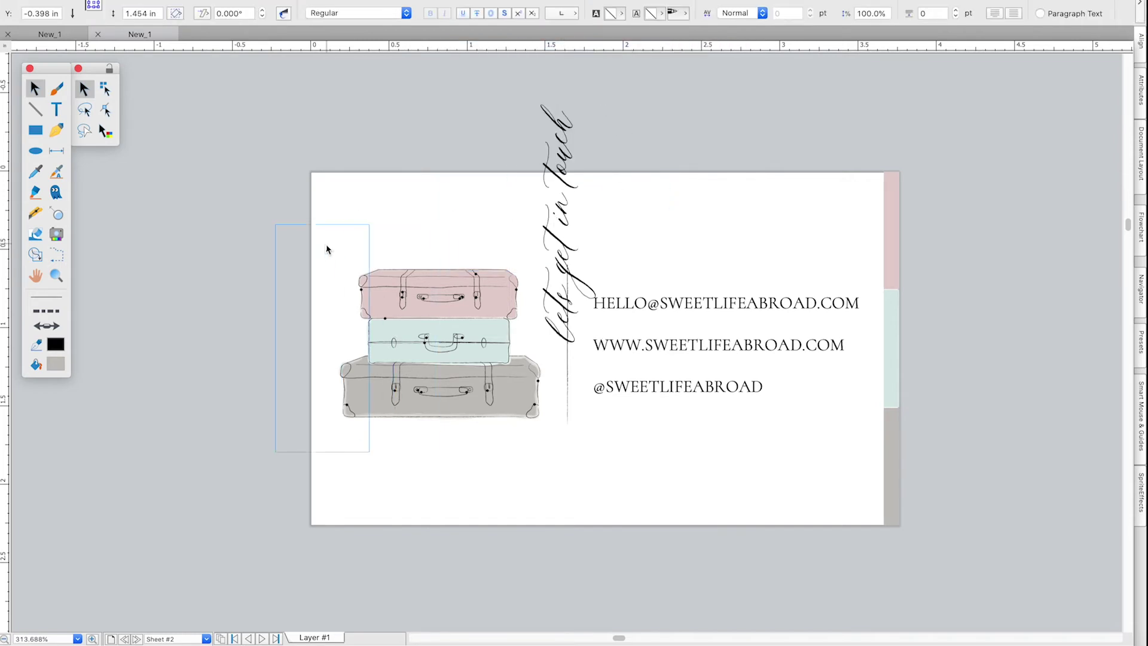
Rearrange the suitcases, divider, contact text and script text across the card.
{"action": "left_click_drag", "start_coordinate": [329, 249], "coordinate": [353, 249]}
{"action": "left_click", "coordinate": [443, 406]}
{"action": "left_click_drag", "start_coordinate": [443, 406], "coordinate": [495, 407]}
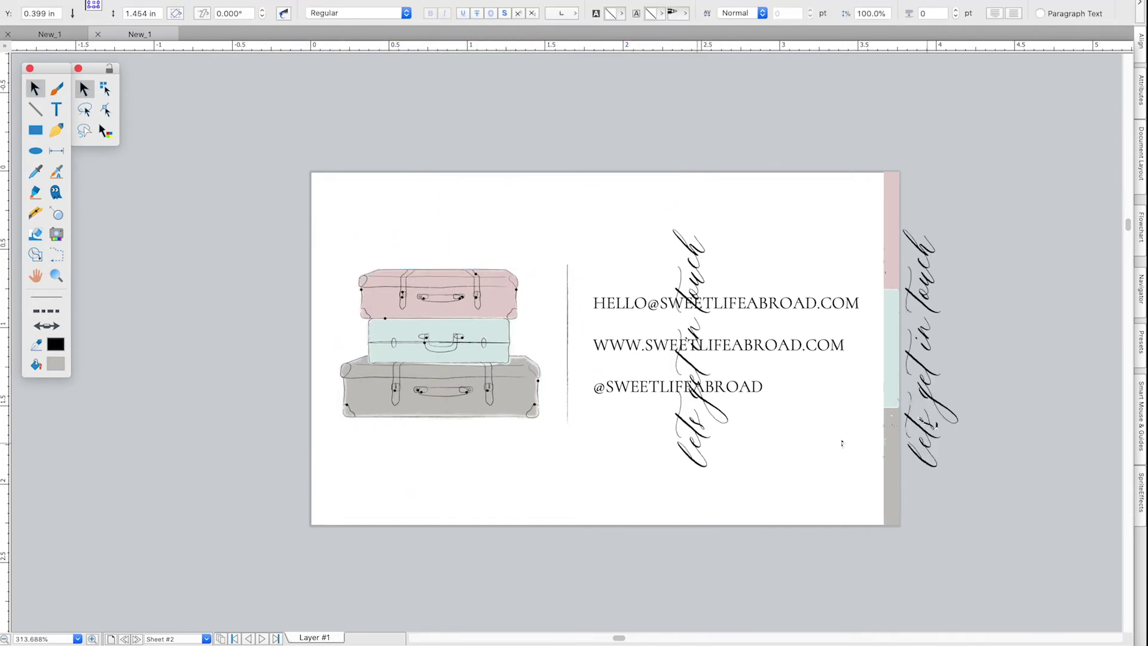
{"action": "left_click_drag", "start_coordinate": [841, 440], "coordinate": [855, 358]}
{"action": "left_click_drag", "start_coordinate": [771, 451], "coordinate": [750, 451]}
{"action": "left_click", "coordinate": [527, 387]}
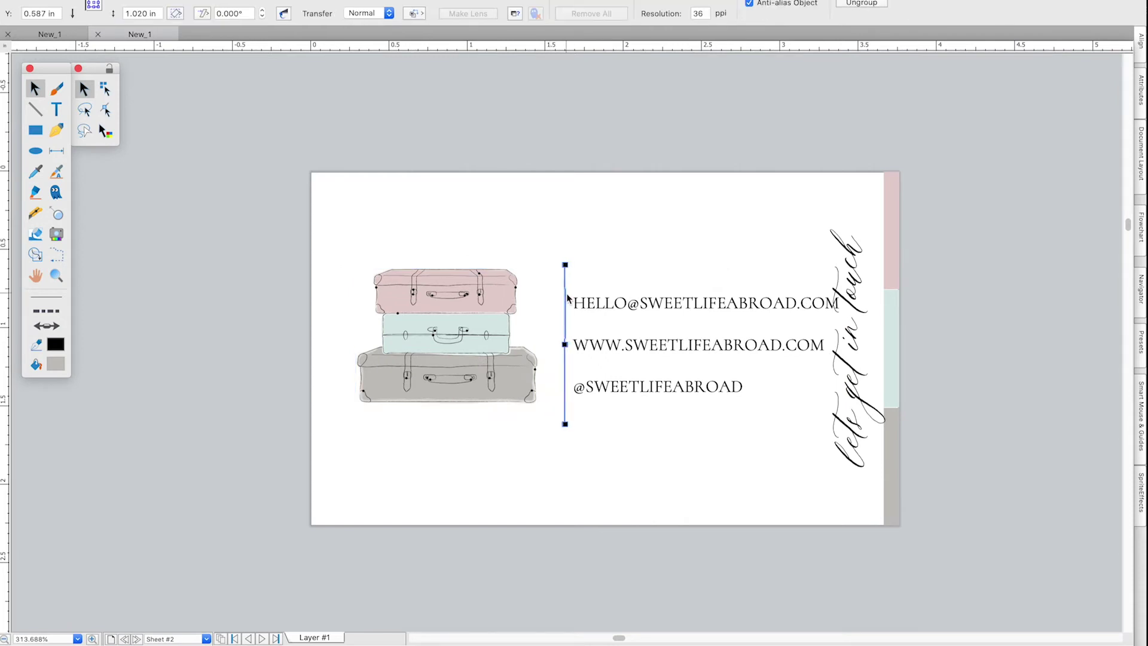
{"action": "left_click_drag", "start_coordinate": [567, 297], "coordinate": [554, 298]}
{"action": "left_click", "coordinate": [592, 305]}
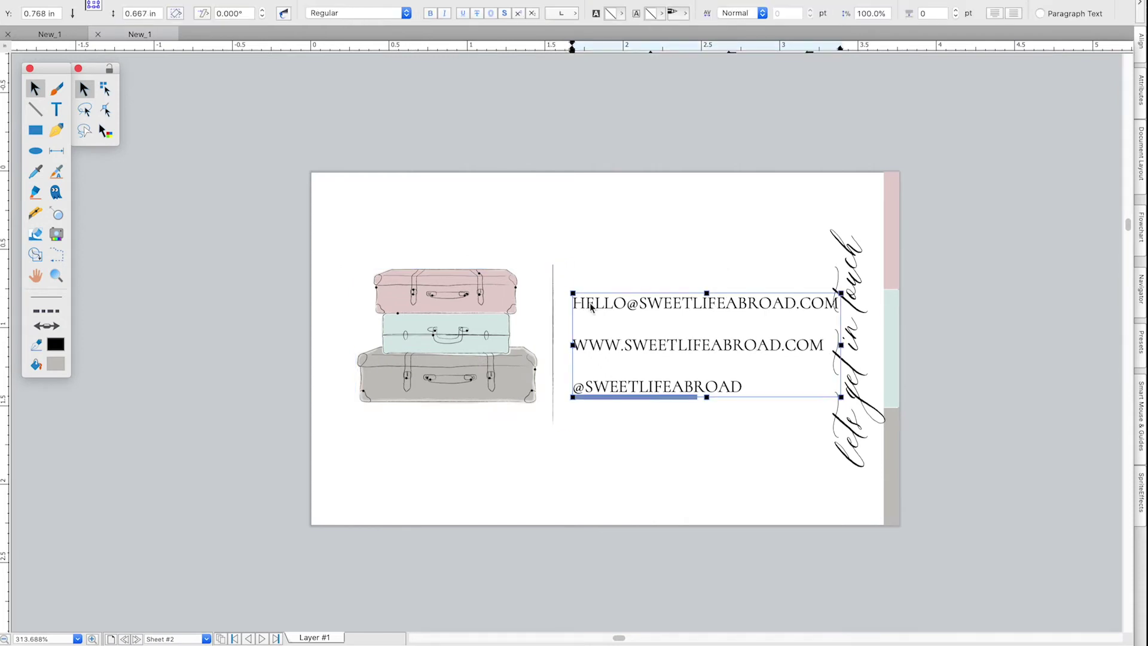
{"action": "left_click_drag", "start_coordinate": [840, 398], "coordinate": [766, 369]}
{"action": "left_click_drag", "start_coordinate": [862, 376], "coordinate": [848, 376]}
{"action": "left_click", "coordinate": [353, 242]}
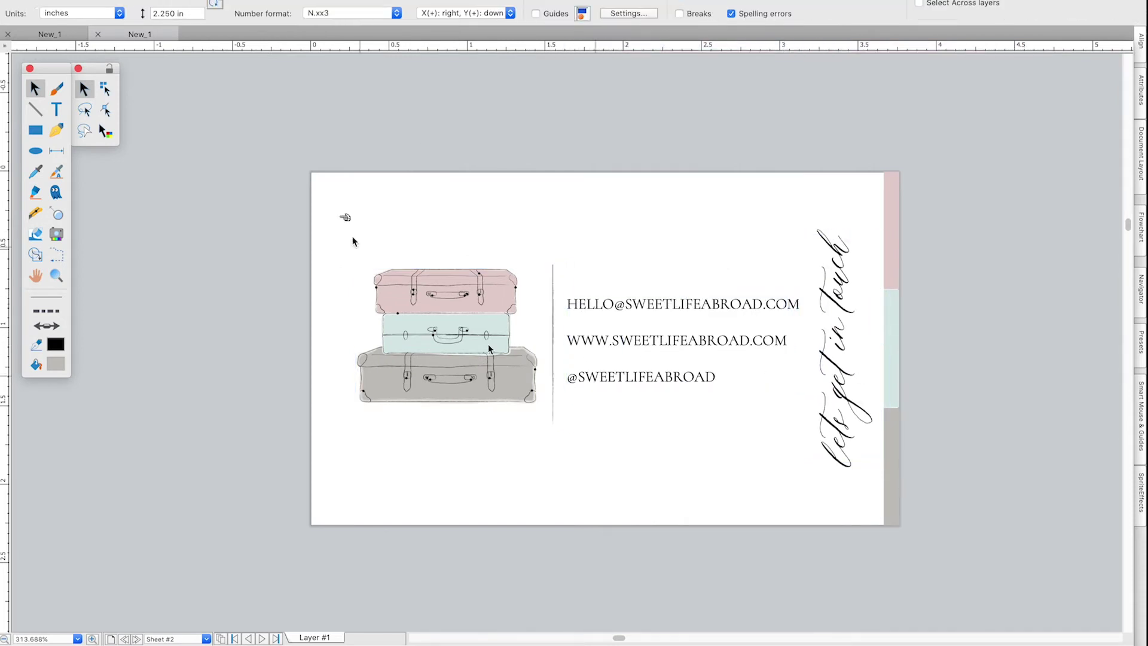
Align the logo, divider, contact lines and script text on their vertical centres.
{"action": "left_click_drag", "start_coordinate": [426, 268], "coordinate": [873, 487]}
{"action": "left_click", "coordinate": [860, 394], "text": "shift"}
{"action": "left_click", "coordinate": [1141, 41]}
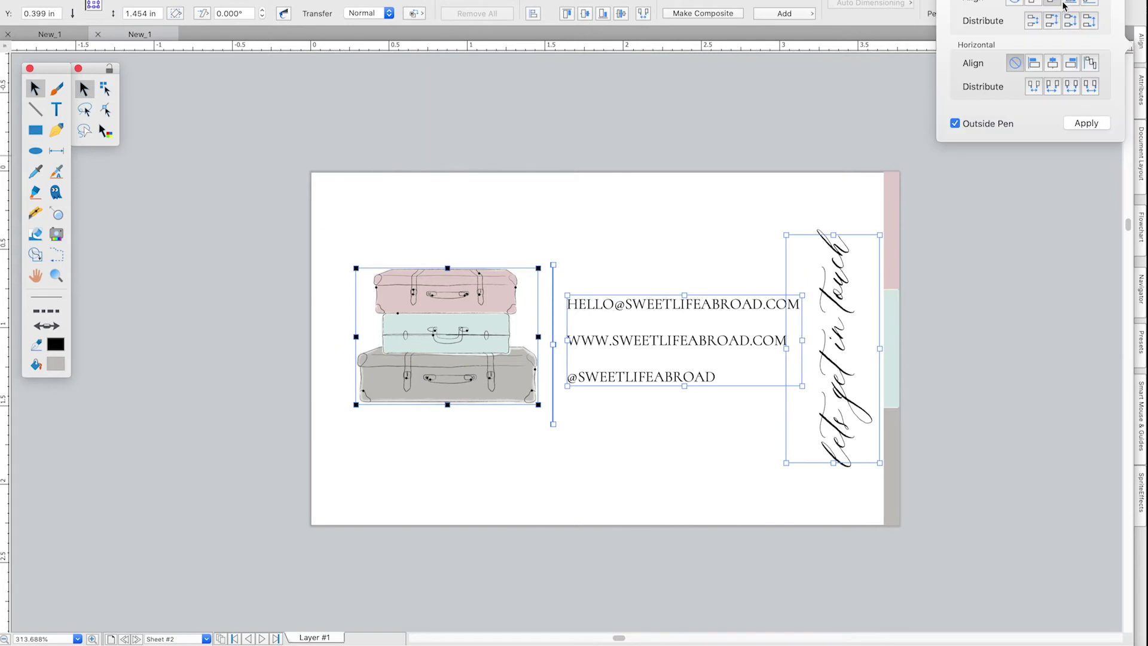
{"action": "left_click", "coordinate": [1052, 2]}
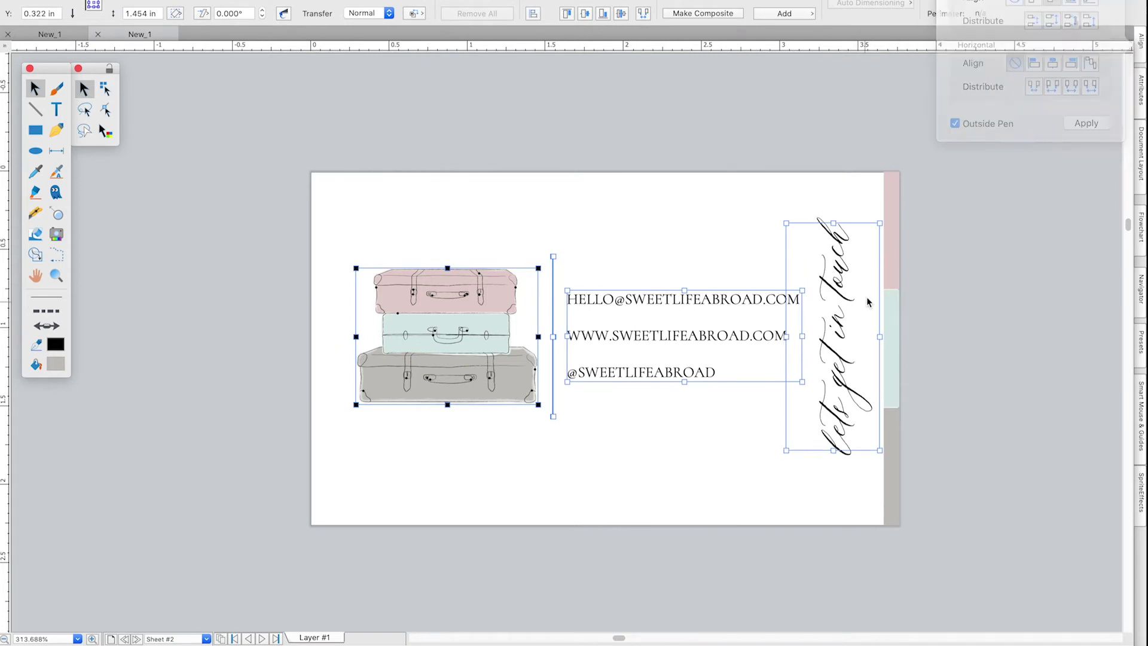
{"action": "left_click", "coordinate": [907, 325]}
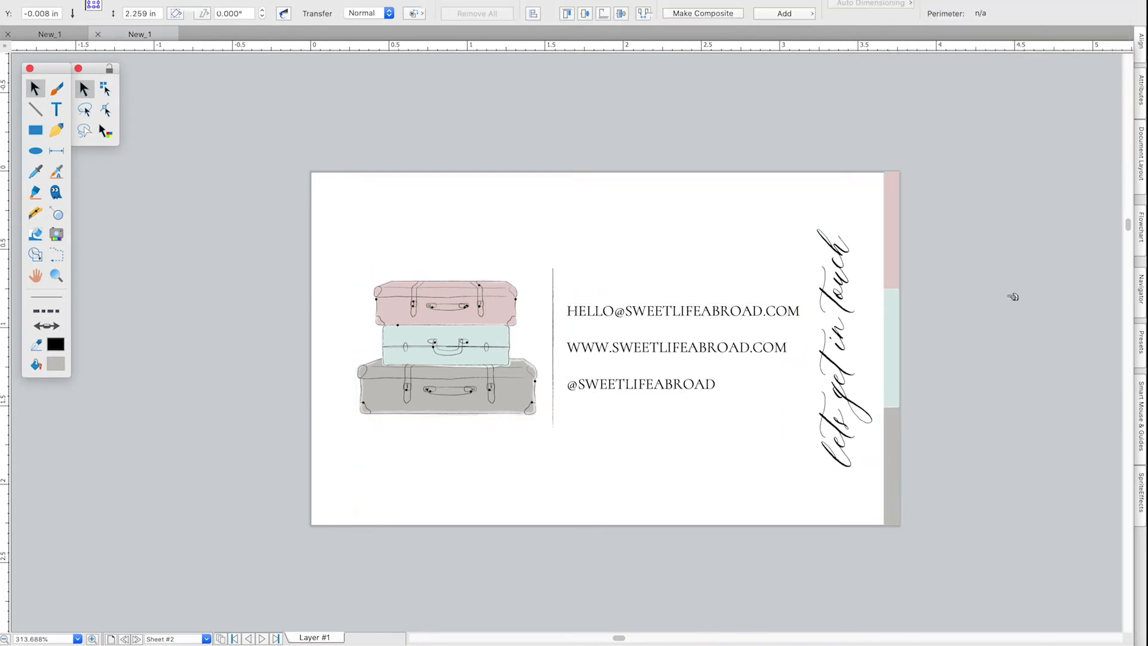
{"action": "scroll", "coordinate": [1011, 295], "scroll_direction": "down", "scroll_amount": 2}
{"action": "scroll", "coordinate": [1007, 296], "scroll_direction": "right", "scroll_amount": 2}
{"action": "scroll", "coordinate": [329, 565], "scroll_direction": "down", "scroll_amount": 1}
{"action": "left_click", "coordinate": [209, 0]}
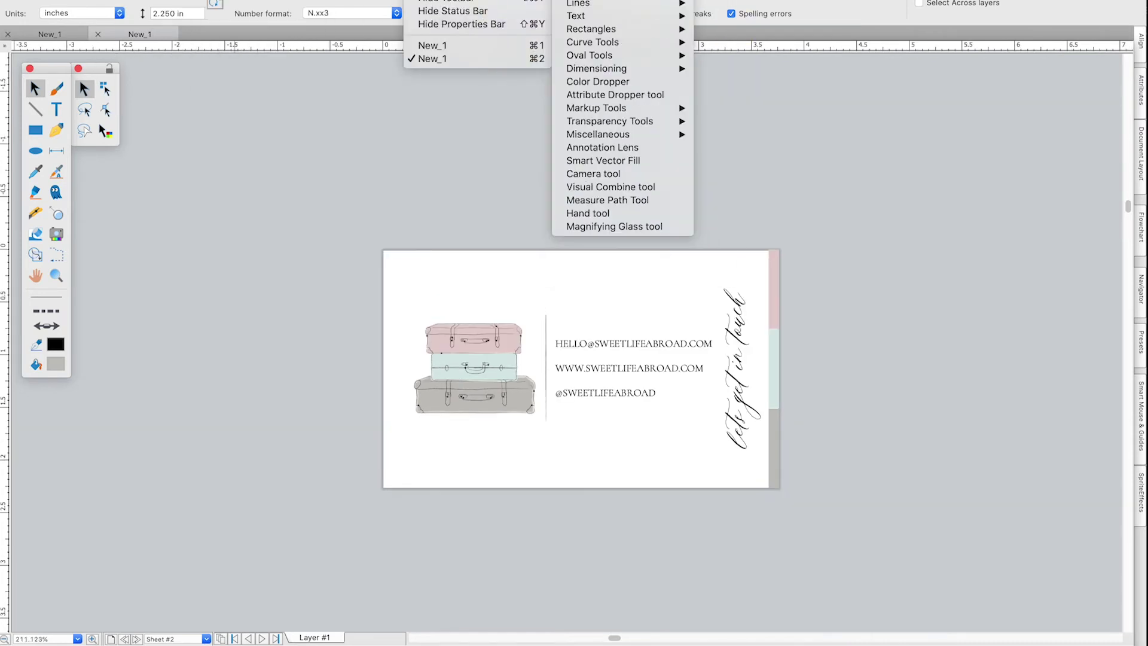
{"action": "left_click", "coordinate": [742, 140]}
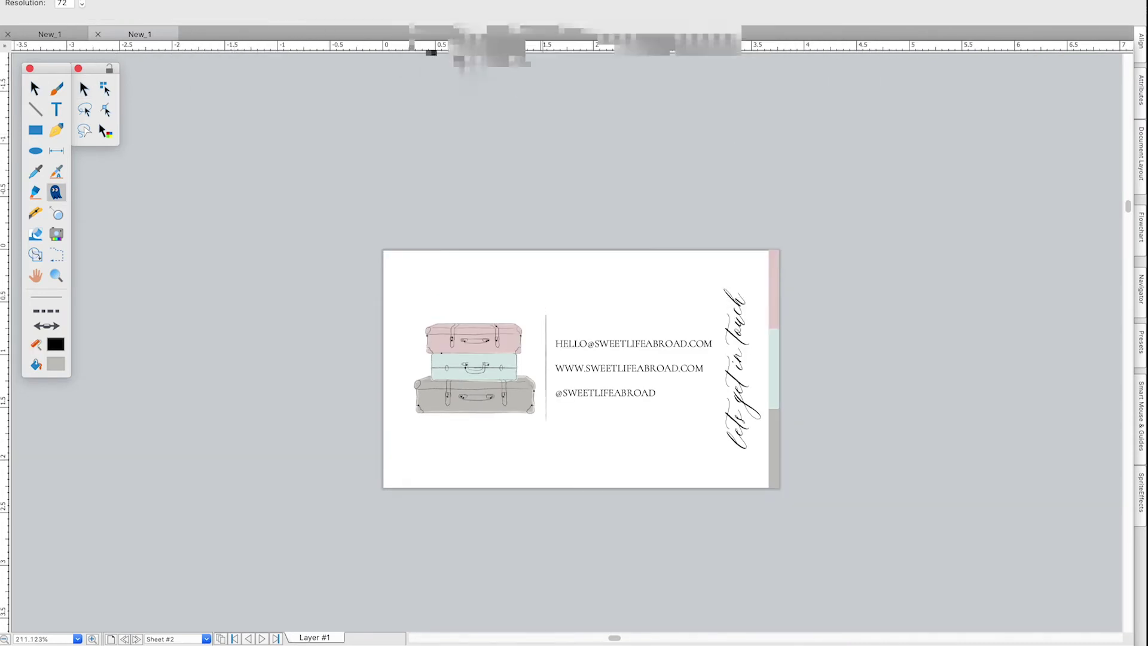
{"action": "left_click", "coordinate": [210, 0]}
{"action": "mouse_move", "coordinate": [661, 43]}
{"action": "left_click", "coordinate": [723, 82]}
{"action": "left_click", "coordinate": [418, 0]}
{"action": "left_click", "coordinate": [55, 344]}
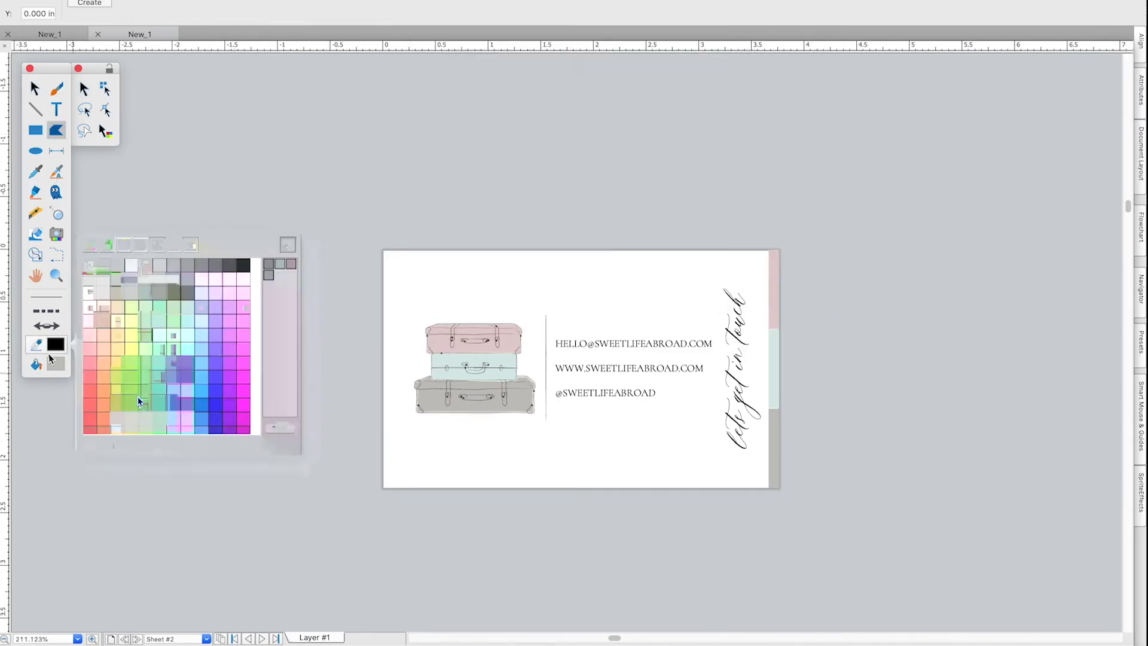
{"action": "left_click_drag", "start_coordinate": [48, 68], "coordinate": [59, 68]}
{"action": "left_click", "coordinate": [418, 0]}
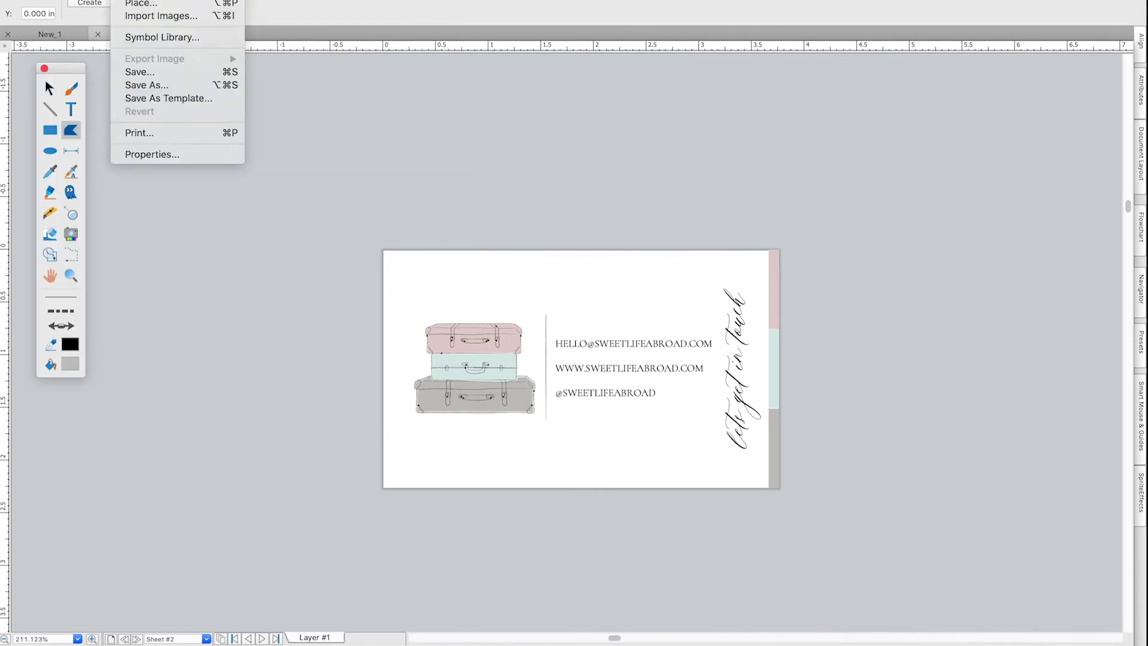
{"action": "left_click", "coordinate": [112, 640]}
{"action": "key", "text": "Escape"}
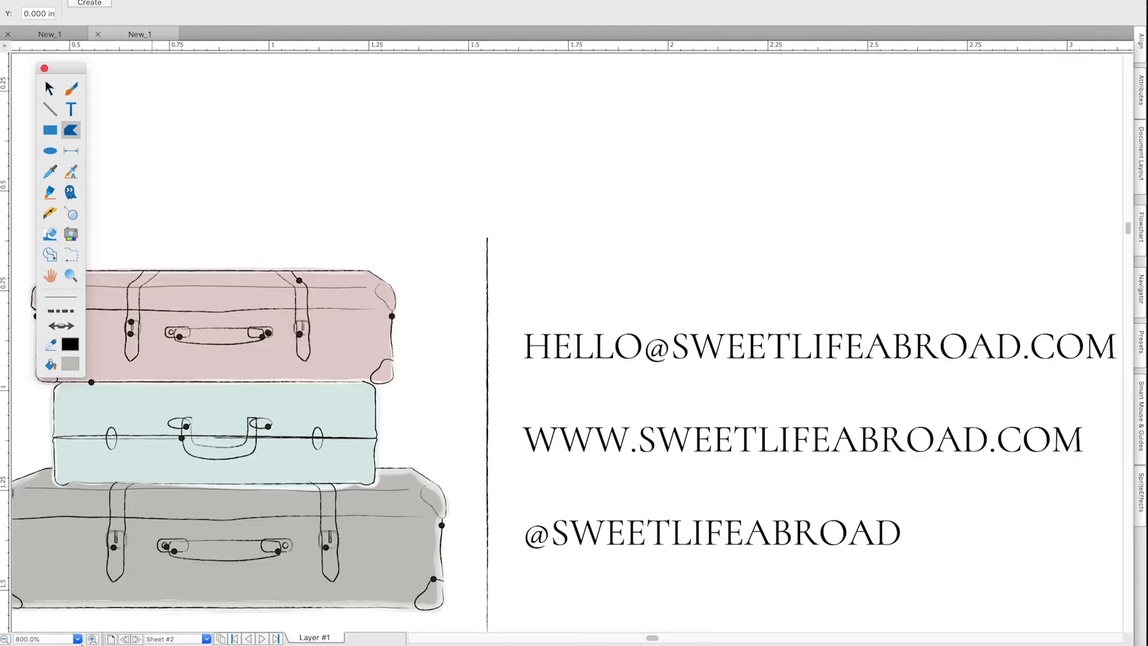
{"action": "left_click", "coordinate": [206, 639]}
{"action": "left_click", "coordinate": [174, 624]}
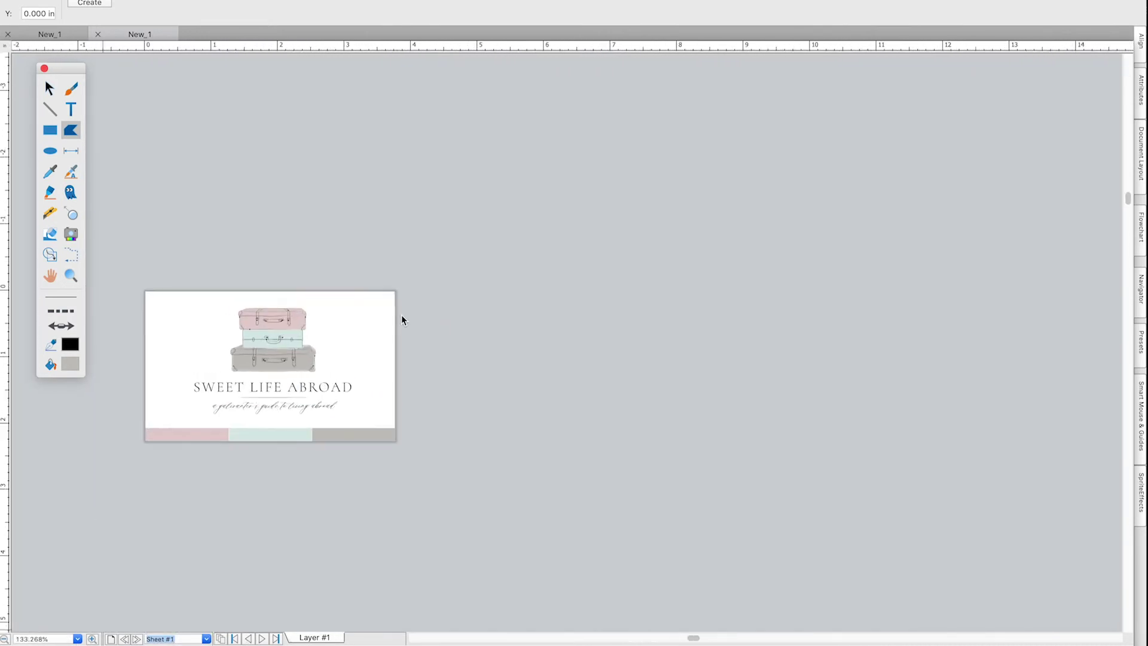
{"action": "left_click", "coordinate": [206, 638]}
{"action": "left_click", "coordinate": [185, 626]}
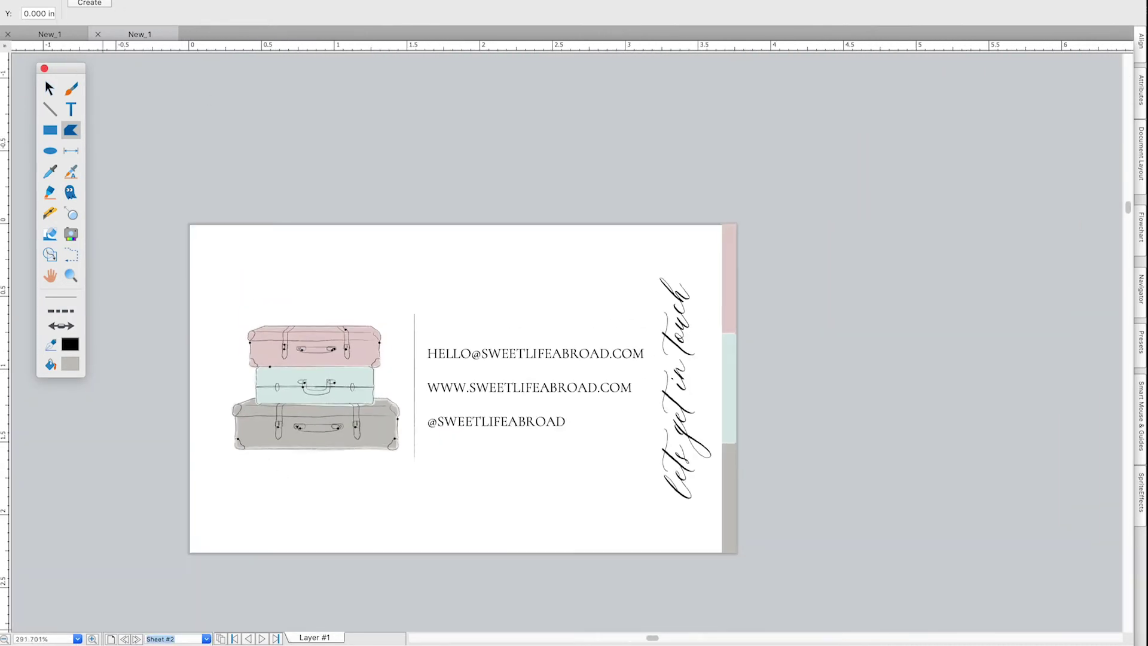
{"action": "key", "text": "super+comma"}
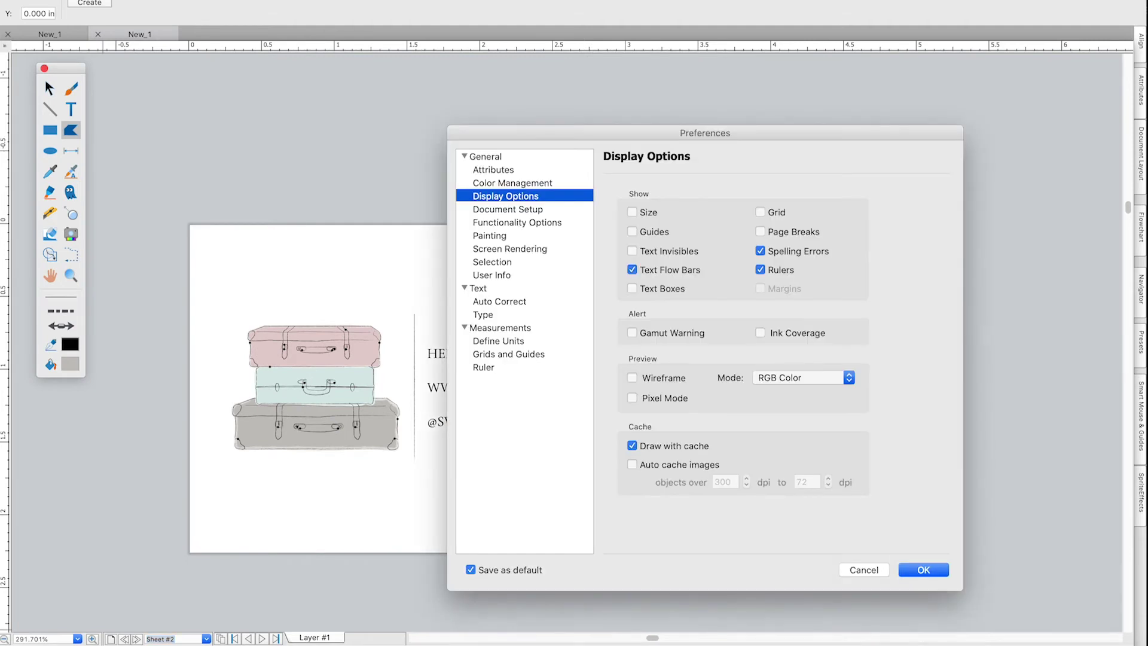
{"action": "left_click", "coordinate": [529, 209]}
{"action": "left_click", "coordinate": [512, 183]}
{"action": "left_click", "coordinate": [493, 170]}
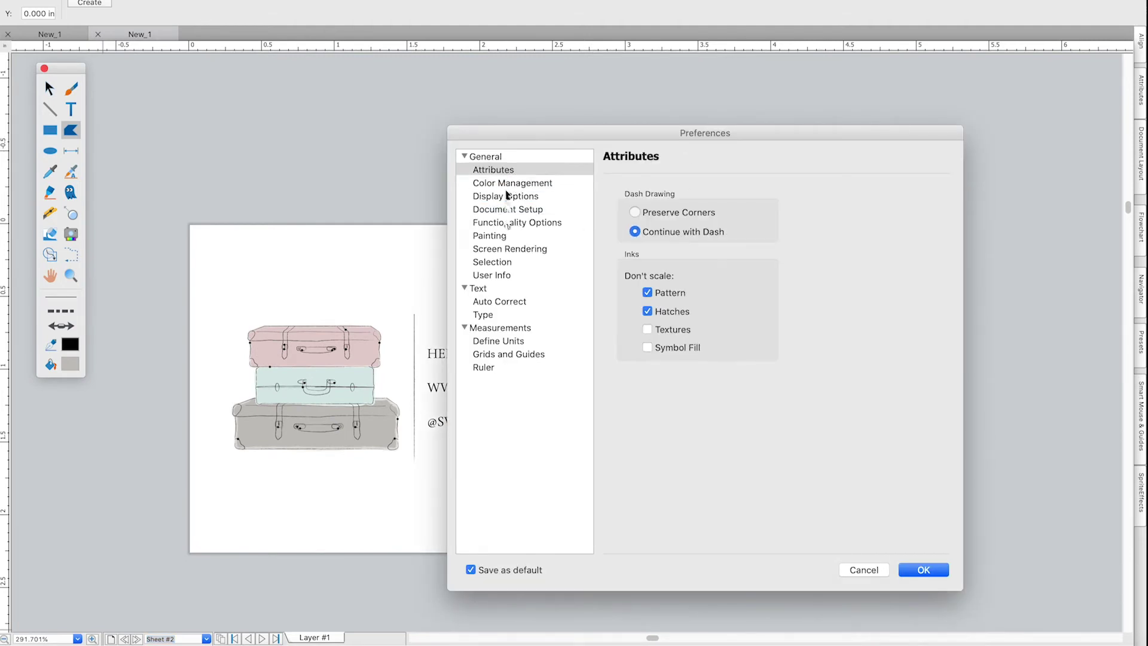
{"action": "left_click", "coordinate": [503, 233]}
{"action": "left_click", "coordinate": [508, 249]}
{"action": "left_click", "coordinate": [507, 275]}
{"action": "left_click", "coordinate": [507, 302]}
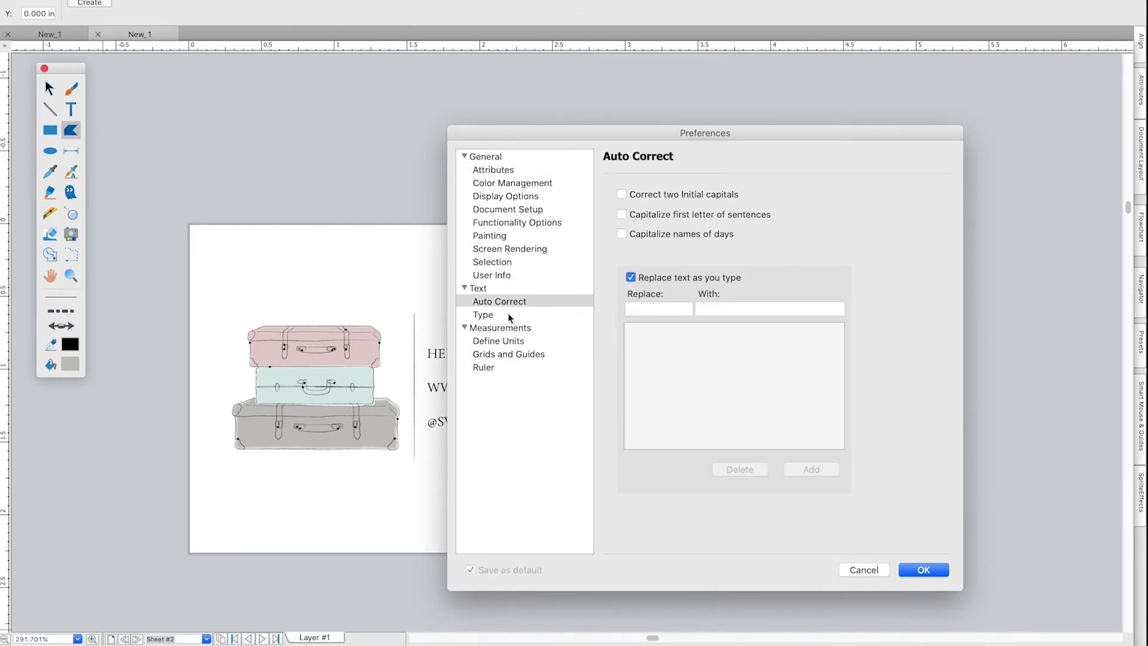
{"action": "left_click", "coordinate": [508, 341]}
{"action": "left_click", "coordinate": [508, 356]}
{"action": "left_click", "coordinate": [904, 569]}
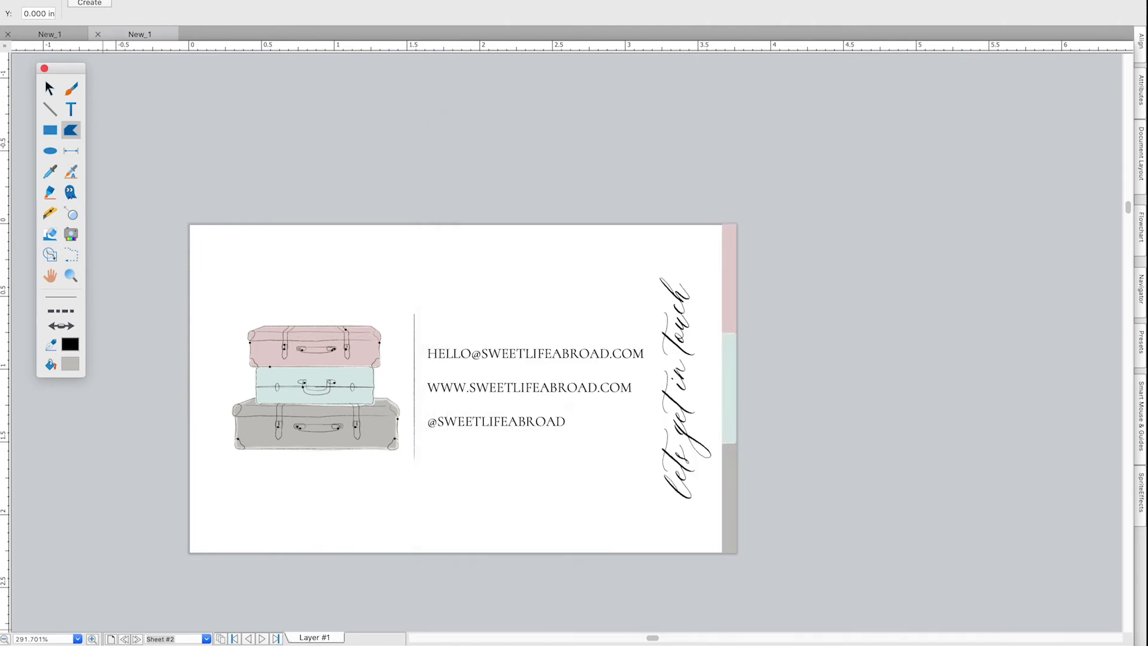
Search the Canvas help for viewing all sheets and read the adding-and-moving-pages article.
{"action": "left_click", "coordinate": [464, 0]}
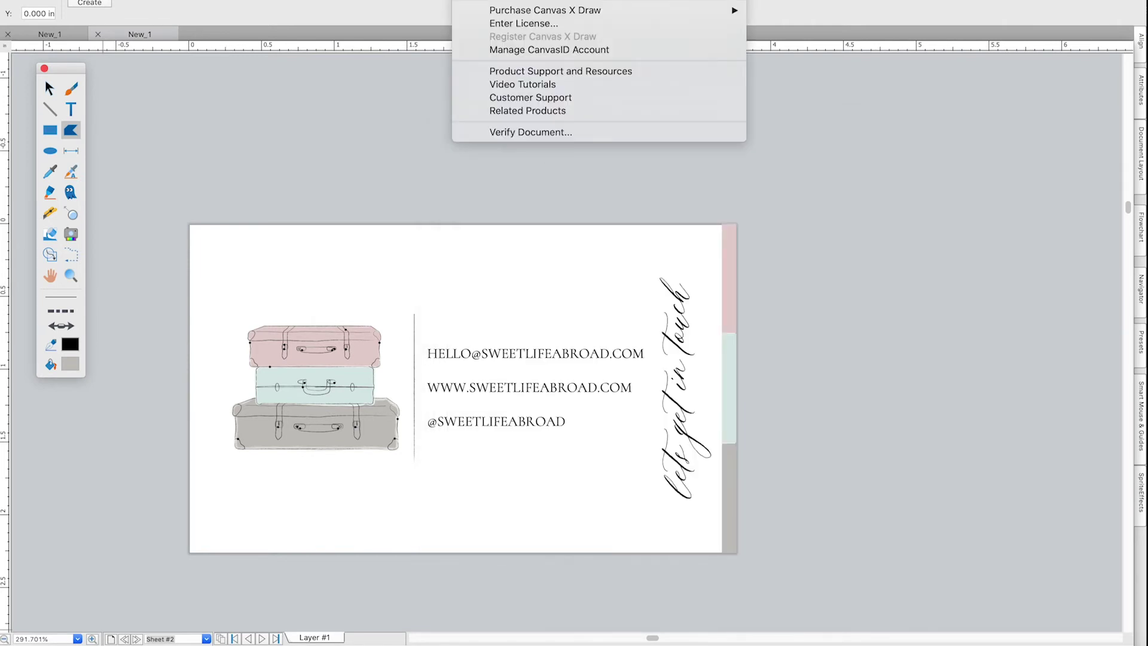
{"action": "type", "text": "vectorvec"}
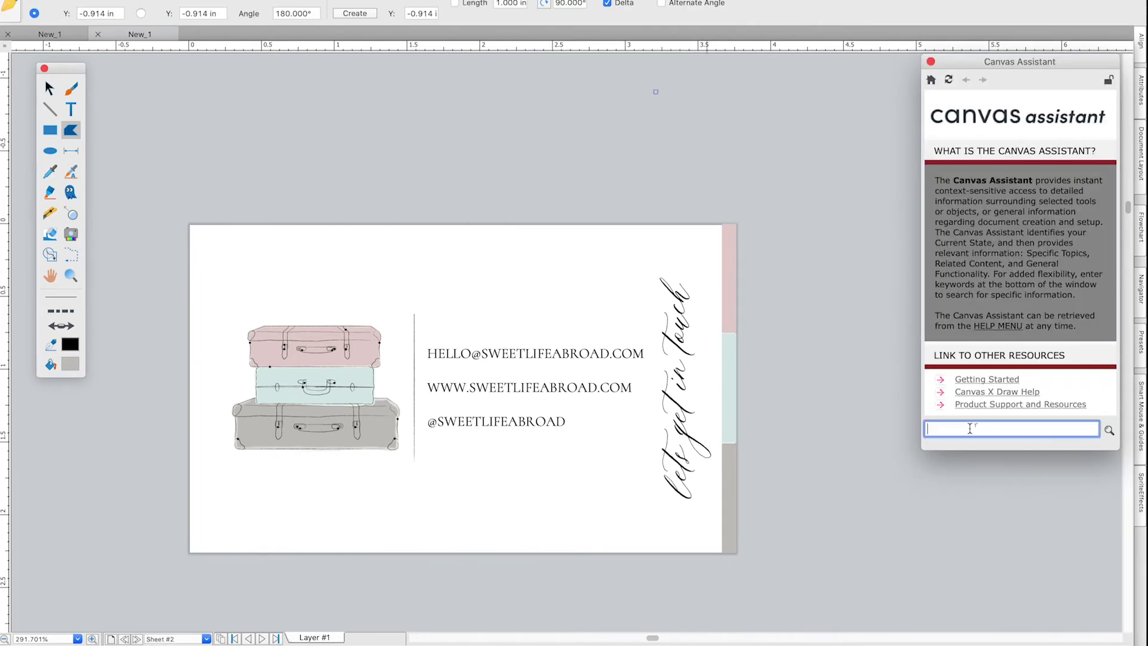
{"action": "type", "text": "view all sheets"}
{"action": "key", "text": "Return"}
{"action": "key", "text": "Return"}
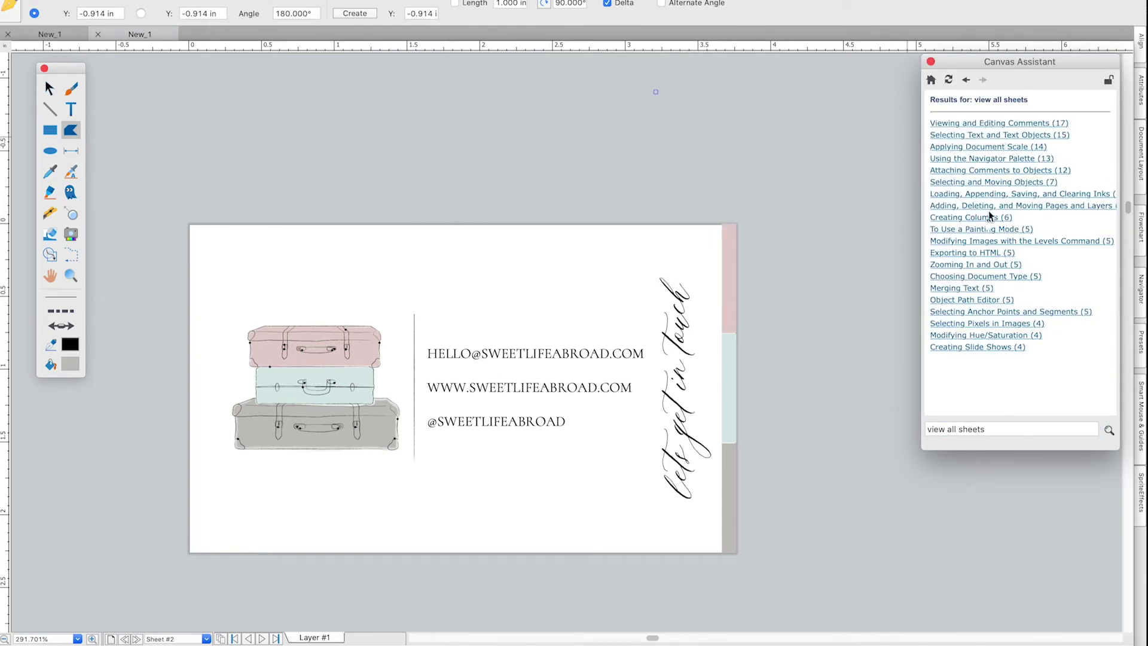
{"action": "left_click", "coordinate": [1060, 205]}
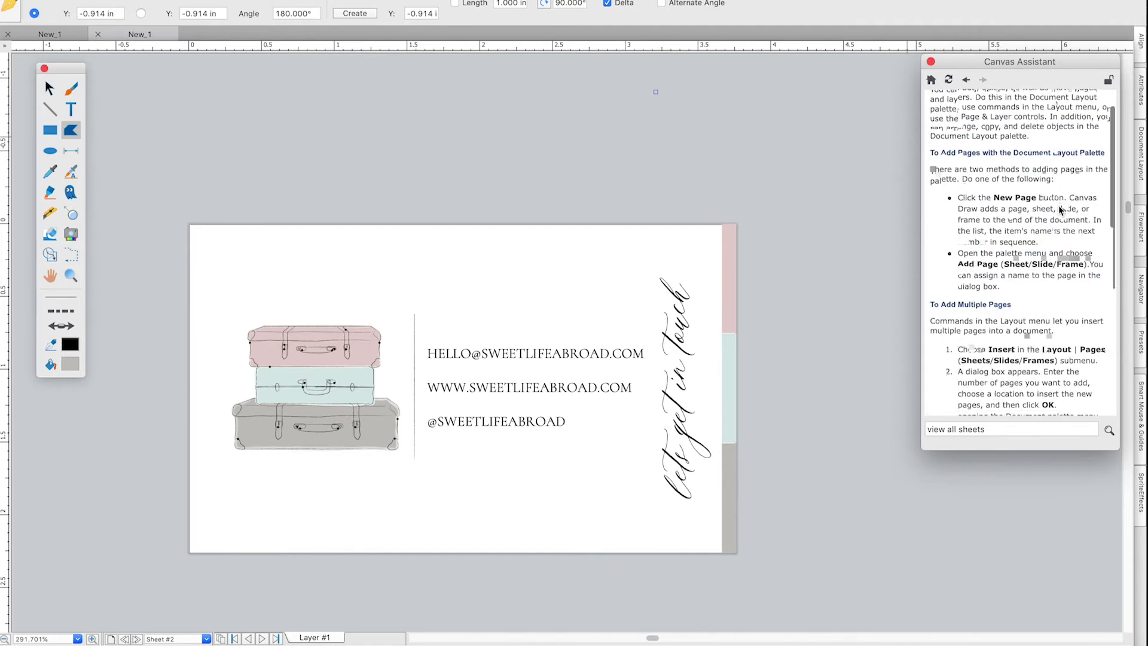
{"action": "scroll", "coordinate": [1052, 239], "scroll_direction": "down", "scroll_amount": 10}
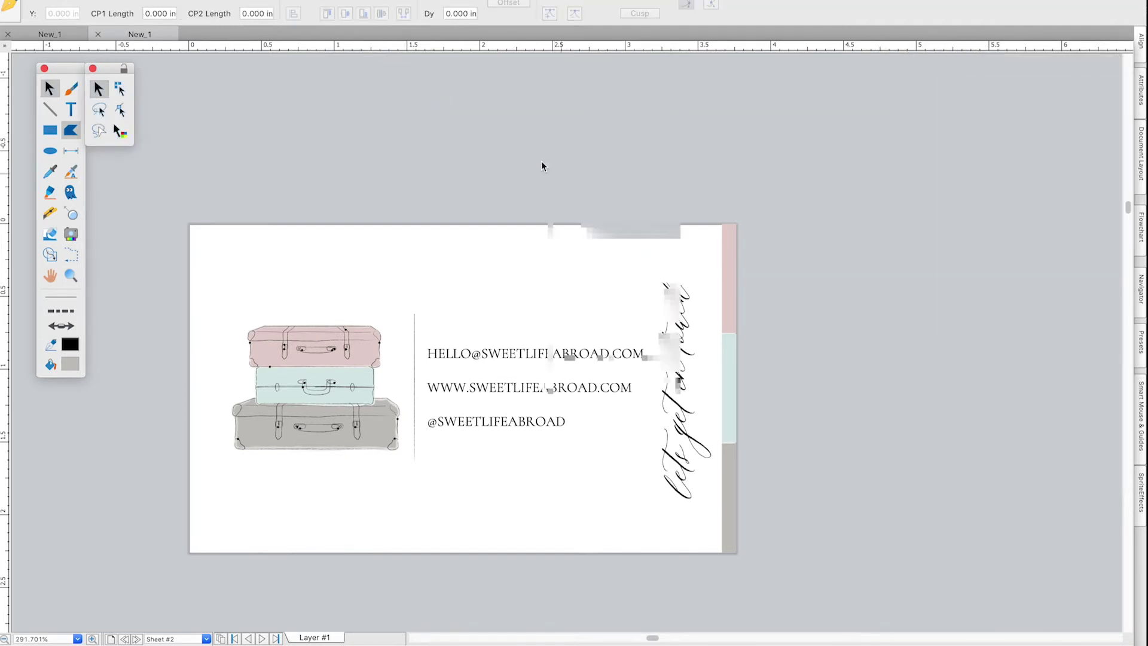
{"action": "left_click", "coordinate": [135, 0]}
Save the document under a new name with PDF as the format.
{"action": "left_click", "coordinate": [156, 85]}
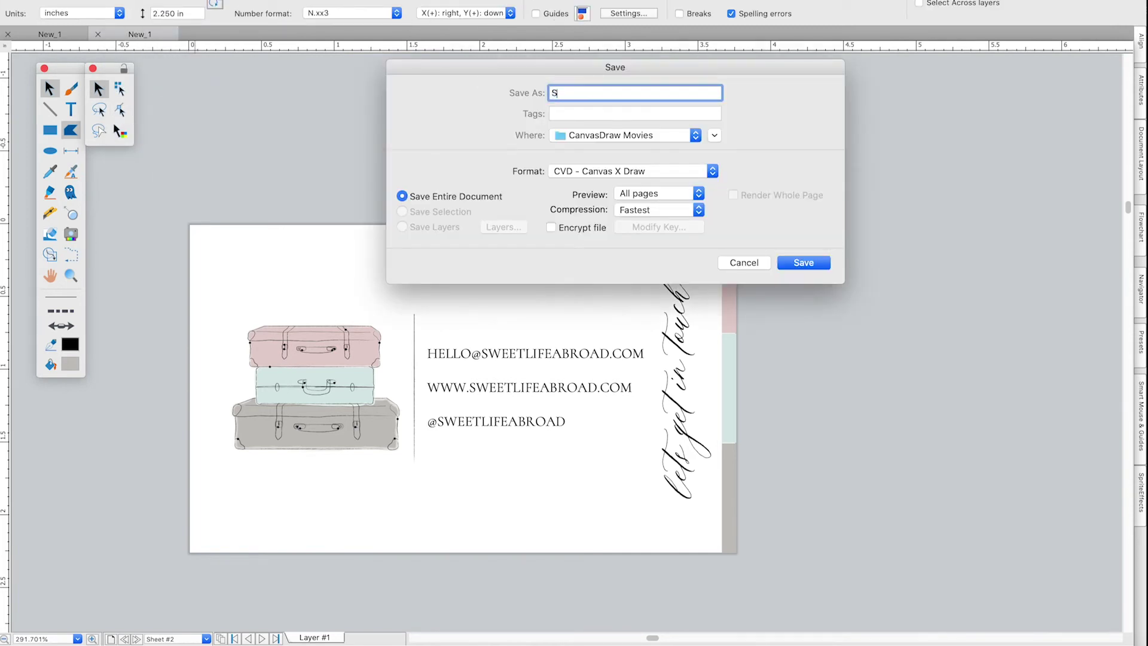
{"action": "left_click", "coordinate": [688, 170]}
{"action": "left_click", "coordinate": [598, 326]}
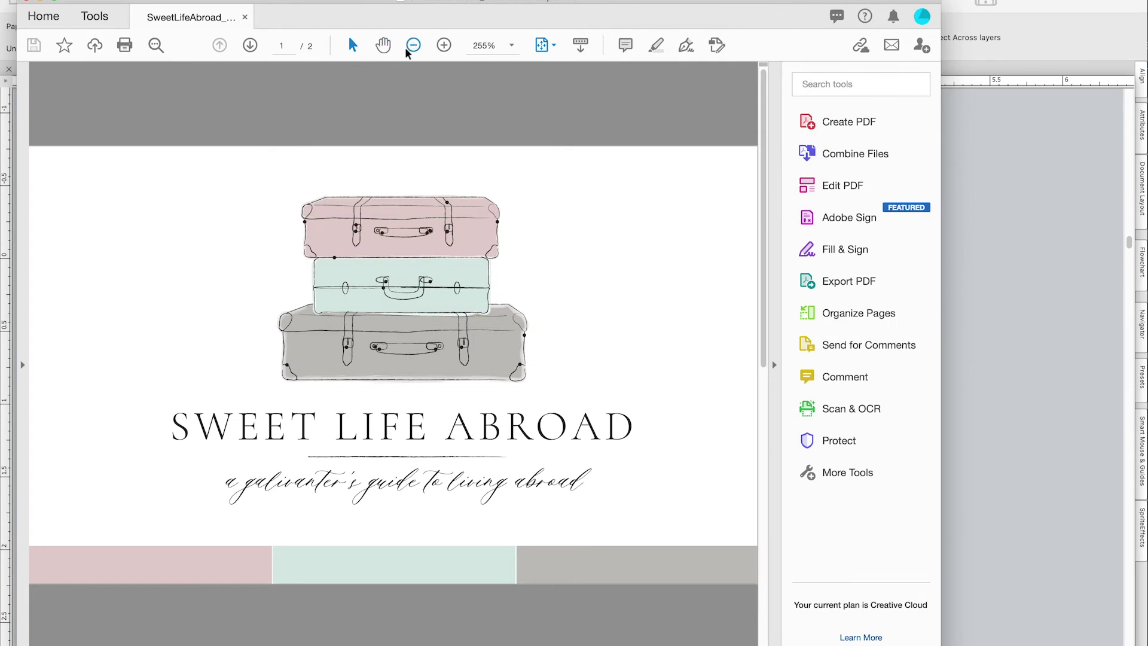
Flip between page 1 (card front) and page 2 (contact side), ending on page 1.
{"action": "left_click", "coordinate": [250, 46]}
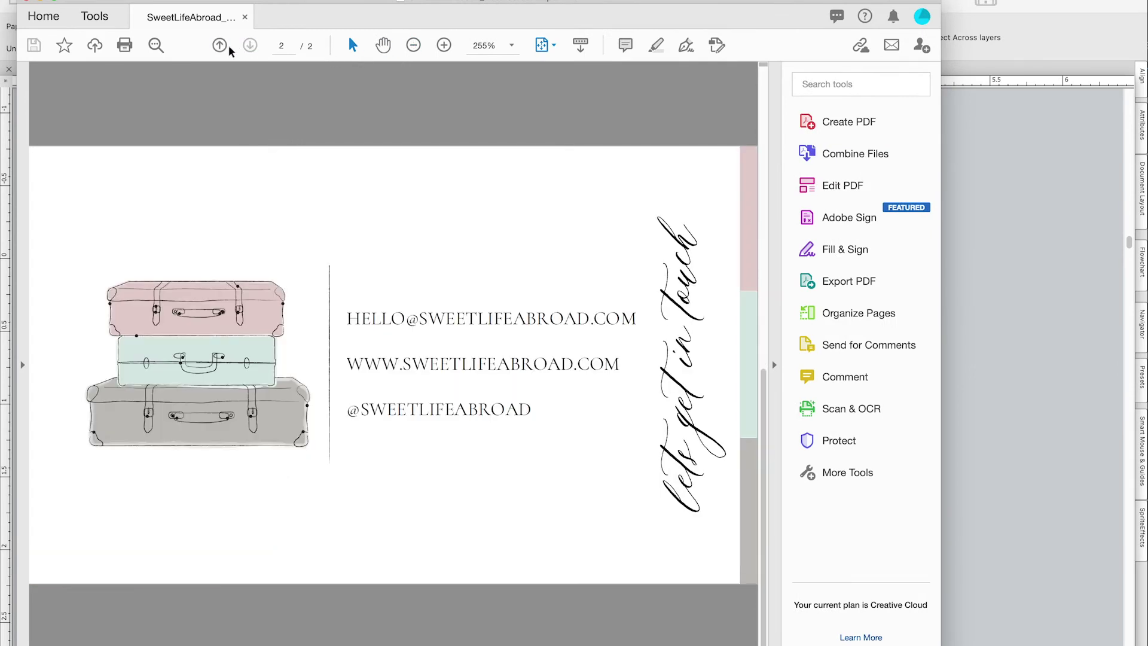
{"action": "left_click", "coordinate": [220, 46]}
{"action": "left_click", "coordinate": [250, 46]}
{"action": "left_click", "coordinate": [220, 46]}
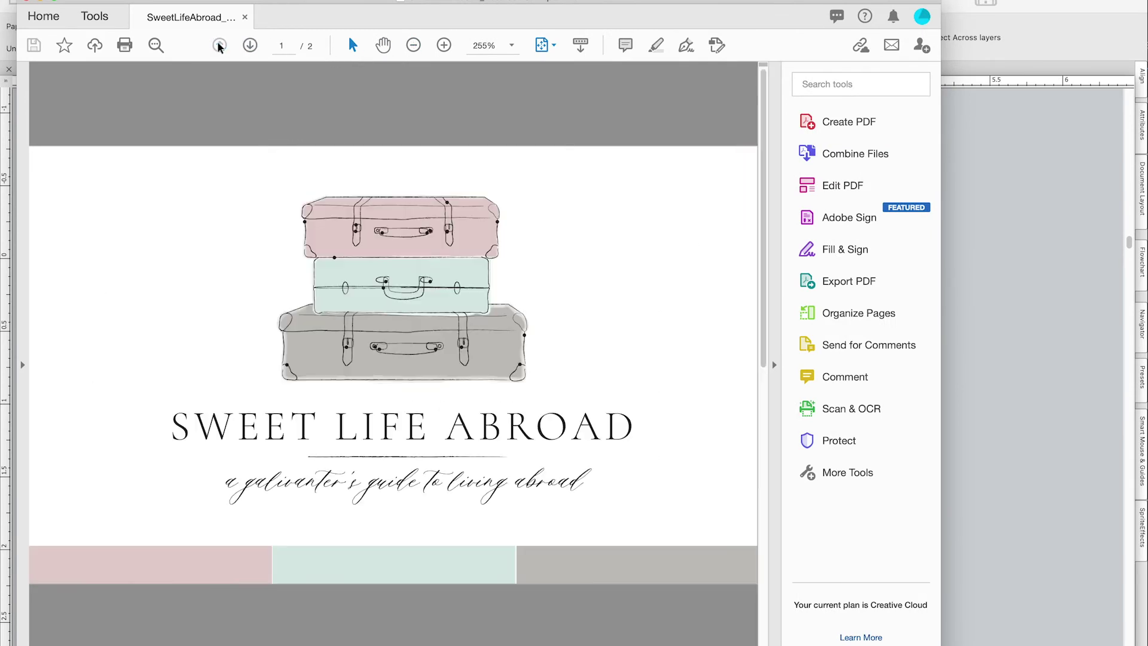
{"action": "scroll", "coordinate": [350, 210], "scroll_direction": "down", "scroll_amount": 5}
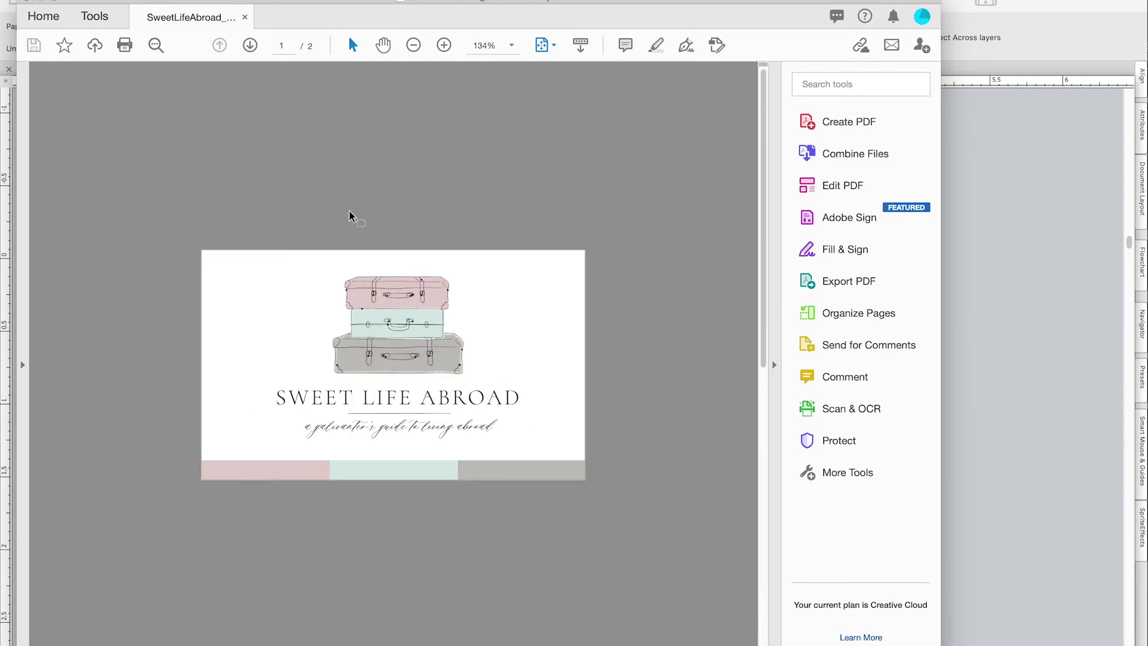